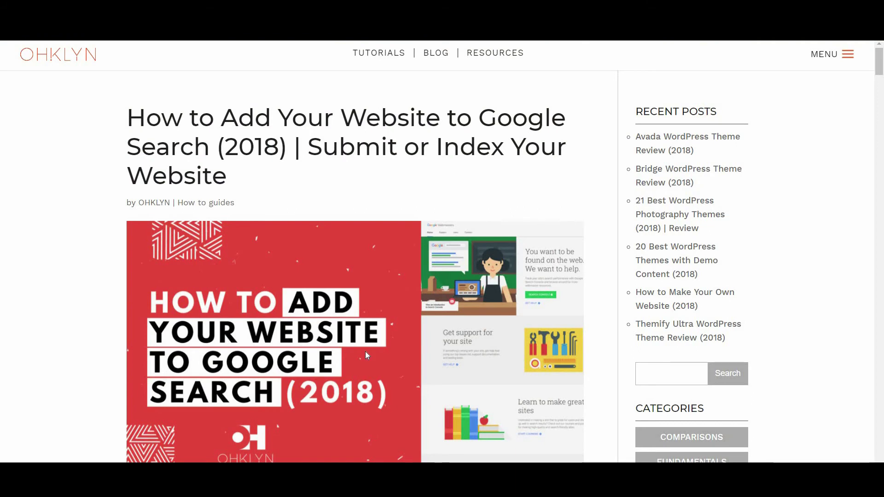
Scroll the OHKLYN article past Steps 1 and 2 to the Step 3 Google Search Console section.
scroll(366, 352, down, 4)
scroll(367, 355, down, 6)
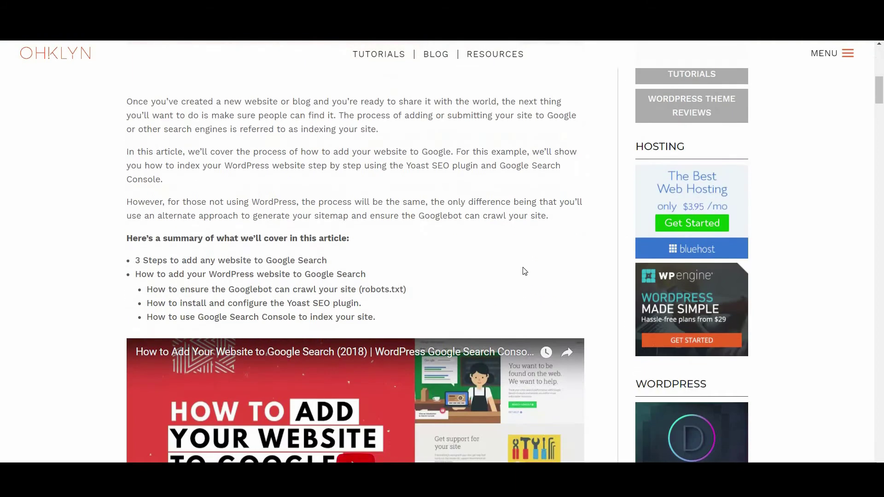
scroll(343, 306, down, 2)
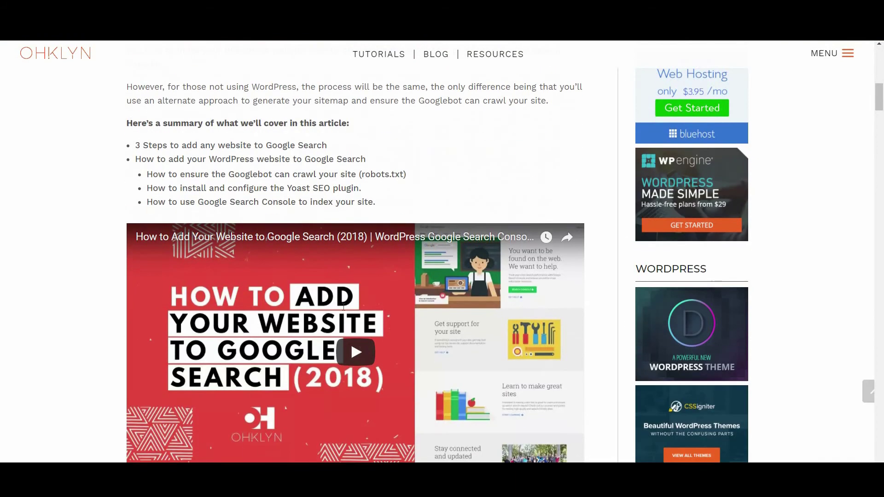
scroll(343, 307, down, 1)
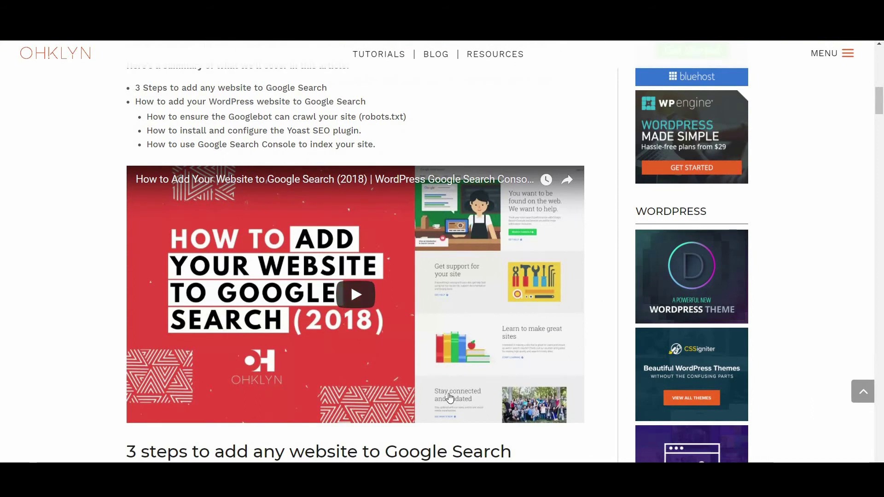
scroll(510, 367, down, 7)
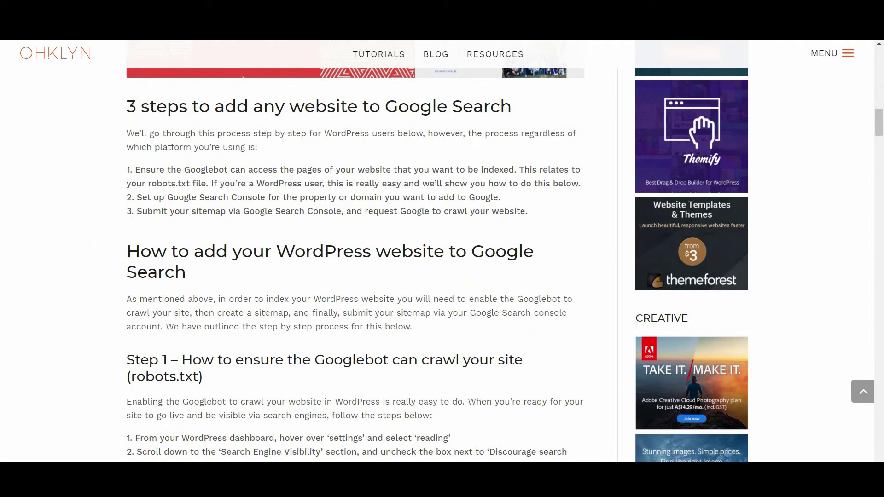
scroll(470, 354, down, 4)
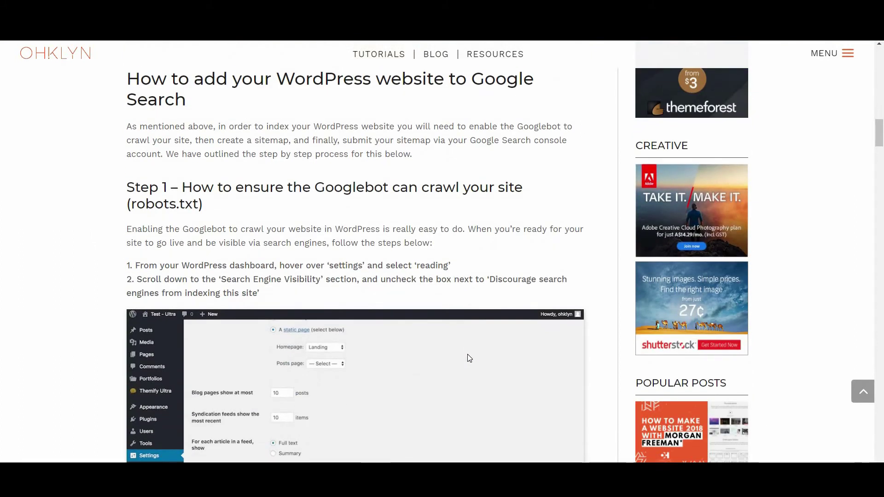
scroll(433, 369, down, 2)
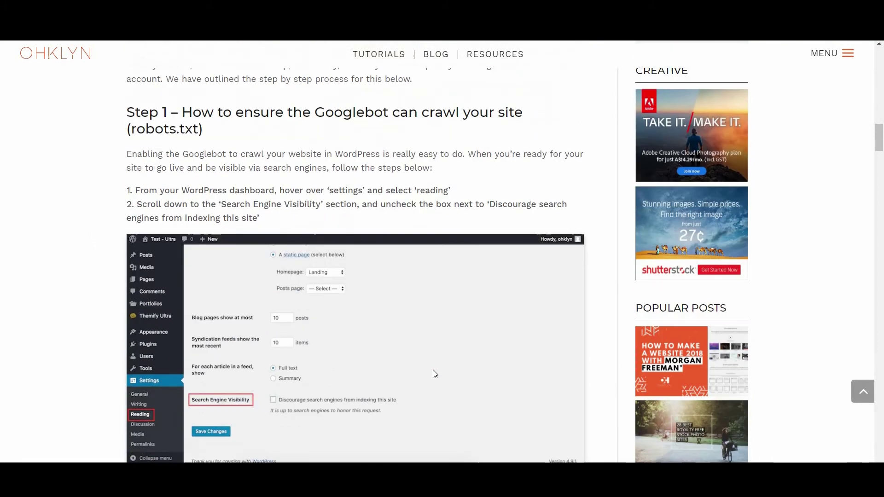
scroll(436, 374, down, 9)
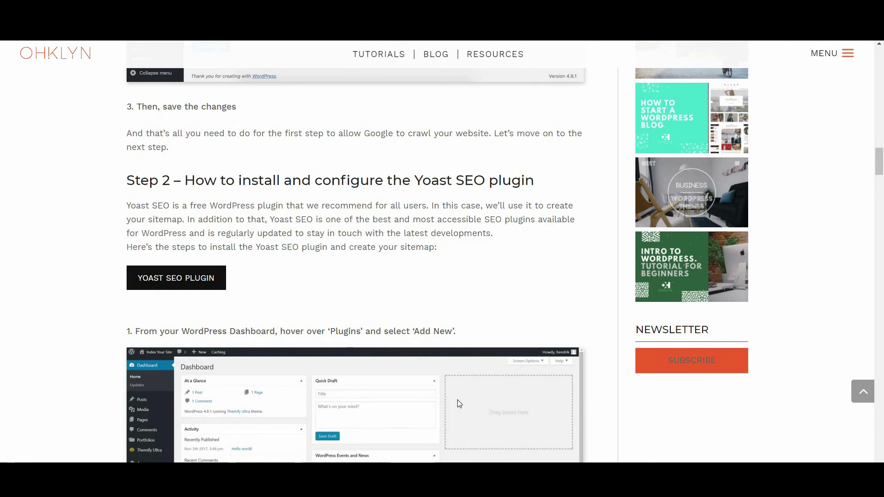
scroll(458, 399, down, 10)
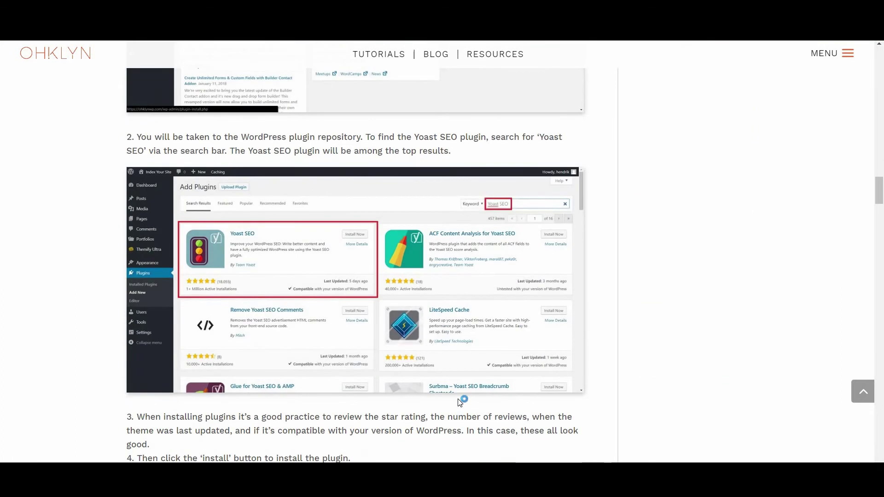
scroll(459, 402, down, 9)
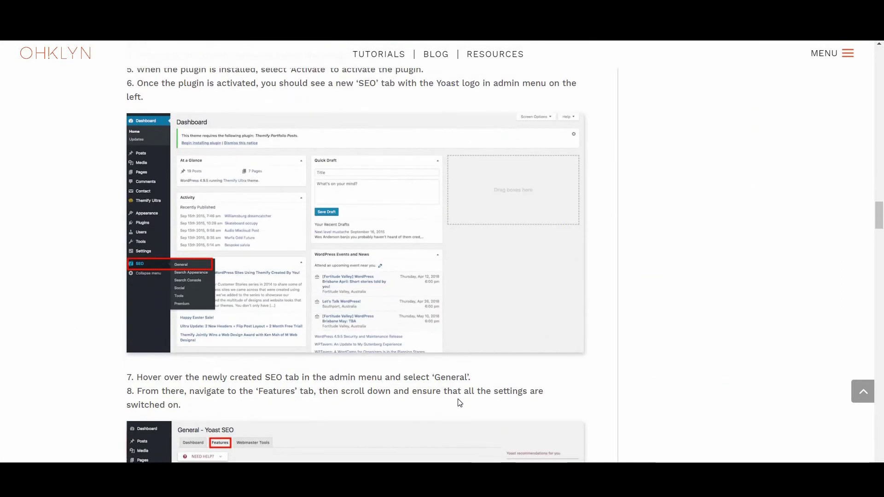
scroll(459, 402, down, 8)
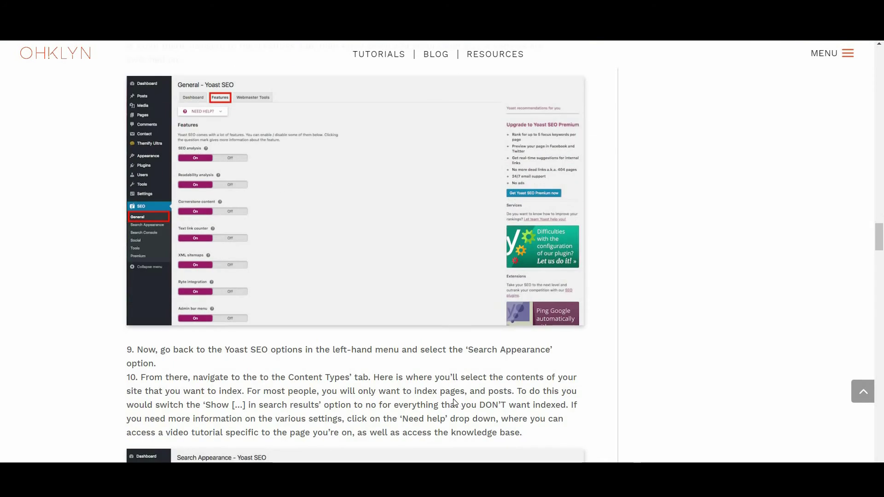
scroll(453, 402, down, 8)
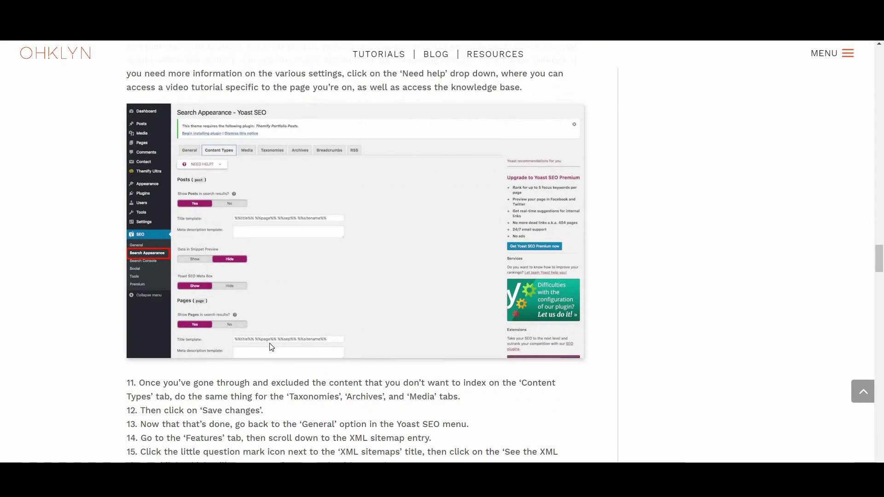
scroll(272, 347, down, 7)
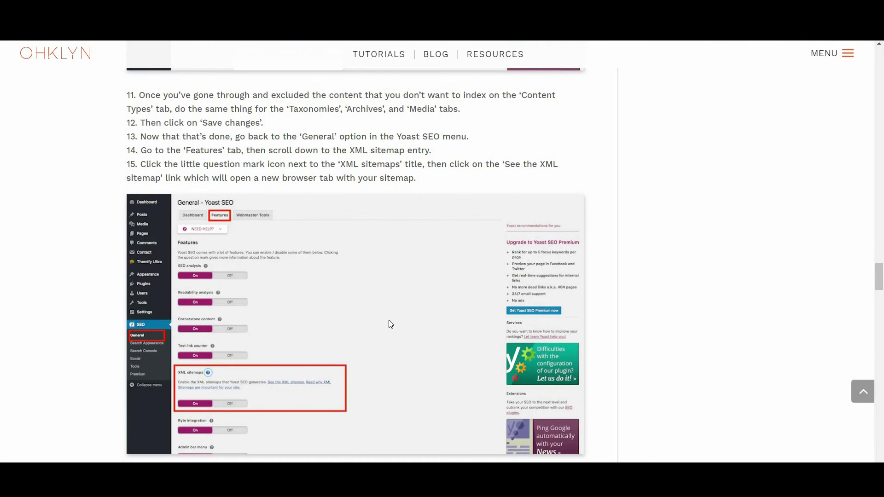
scroll(396, 329, down, 8)
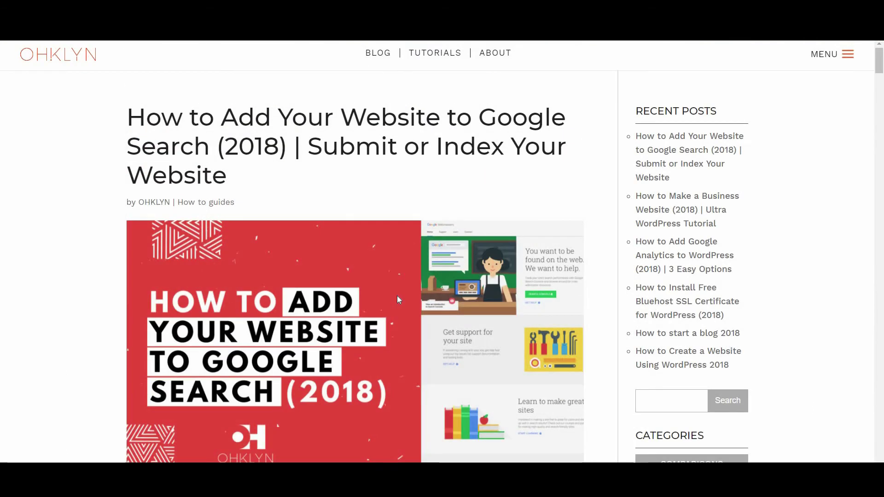
Scroll to the '3 steps' list and highlight the first step on Googlebot access and robots.txt.
scroll(396, 296, down, 13)
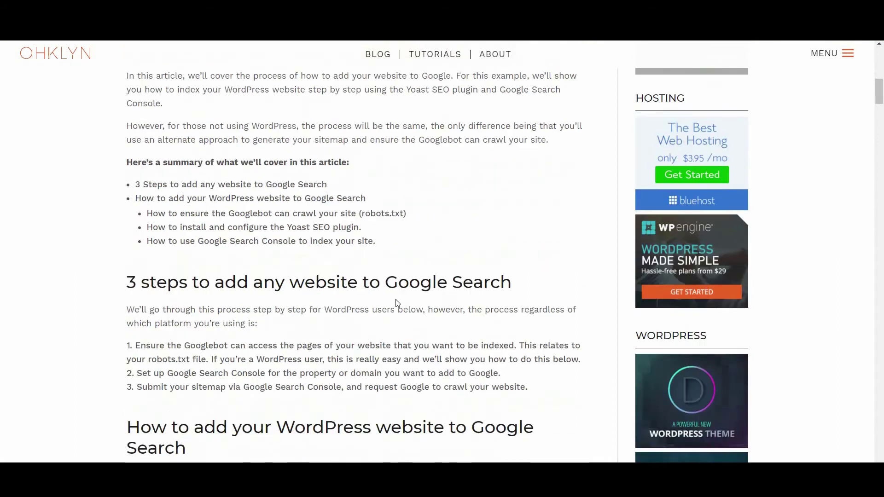
scroll(396, 302, down, 2)
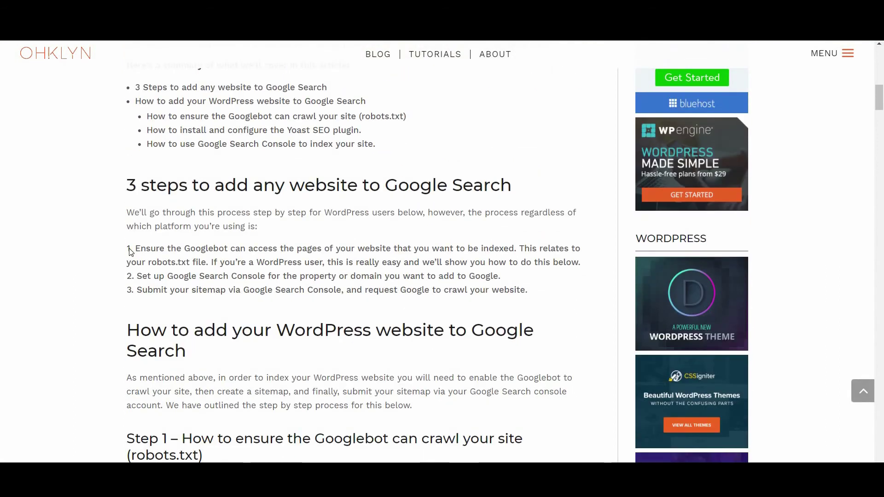
drag(132, 251, 579, 259)
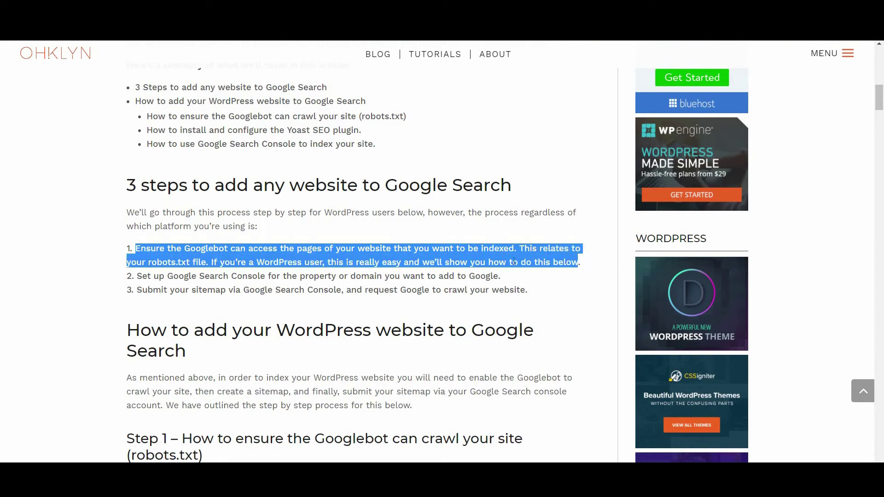
click(471, 270)
drag(149, 259, 209, 258)
click(238, 263)
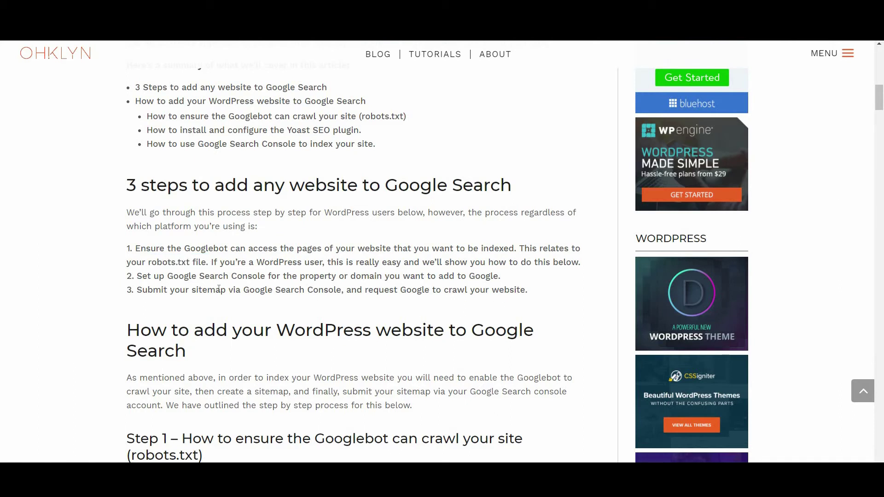
Highlight the second step on setting up Search Console and the third on submitting the sitemap.
drag(137, 278, 531, 283)
click(155, 307)
drag(138, 291, 540, 293)
click(539, 293)
scroll(380, 366, down, 5)
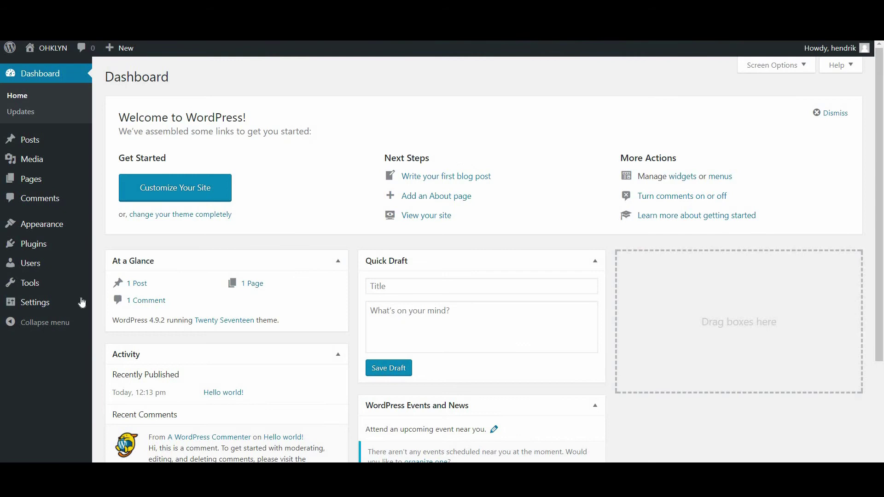
In Settings > Reading, leave 'Discourage search engines from indexing this site' unchecked and save changes.
mouse_move(32, 310)
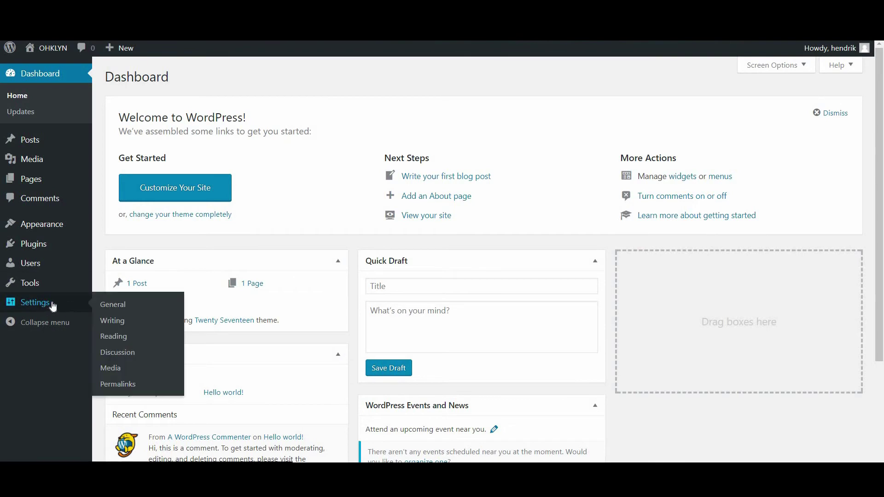
click(114, 338)
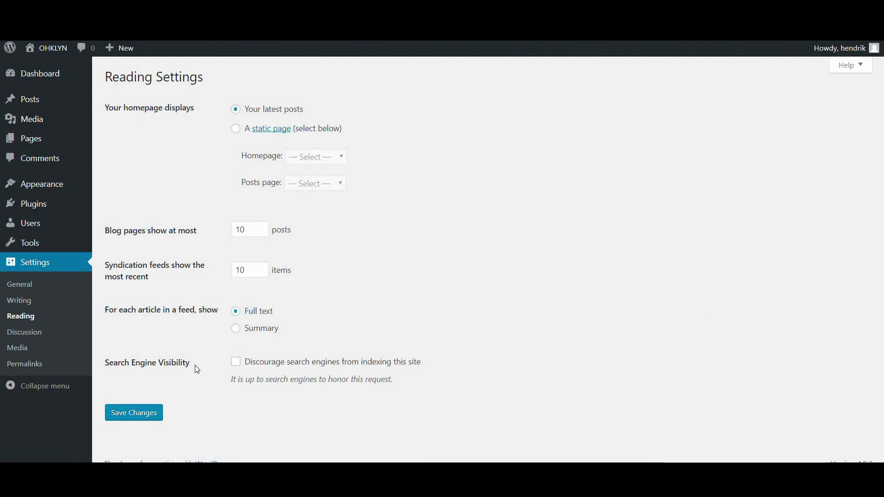
triple_click(142, 365)
click(222, 366)
click(236, 363)
click(238, 365)
click(148, 416)
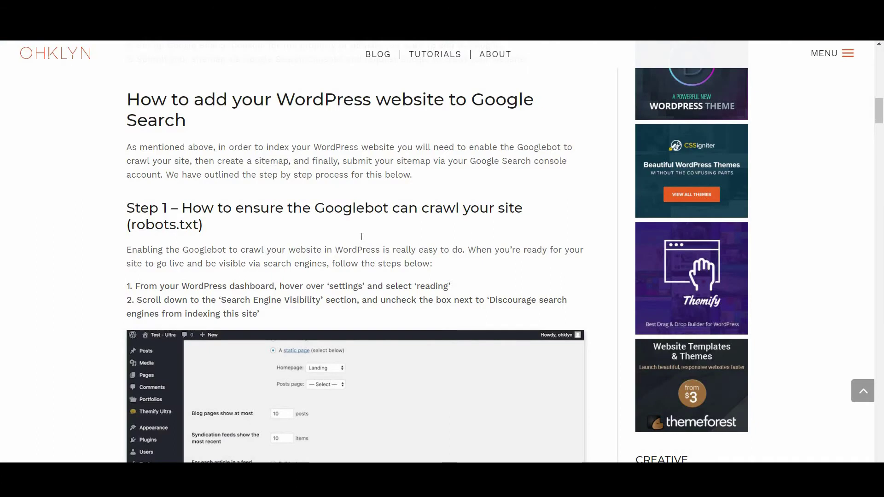
scroll(362, 237, down, 10)
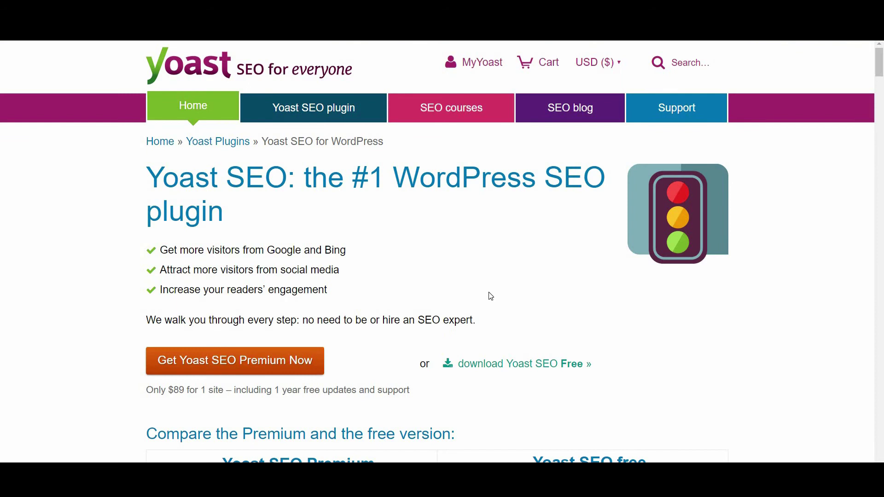
Scroll through the Yoast SEO free versus Premium features comparison page.
scroll(490, 297, down, 6)
scroll(489, 300, down, 4)
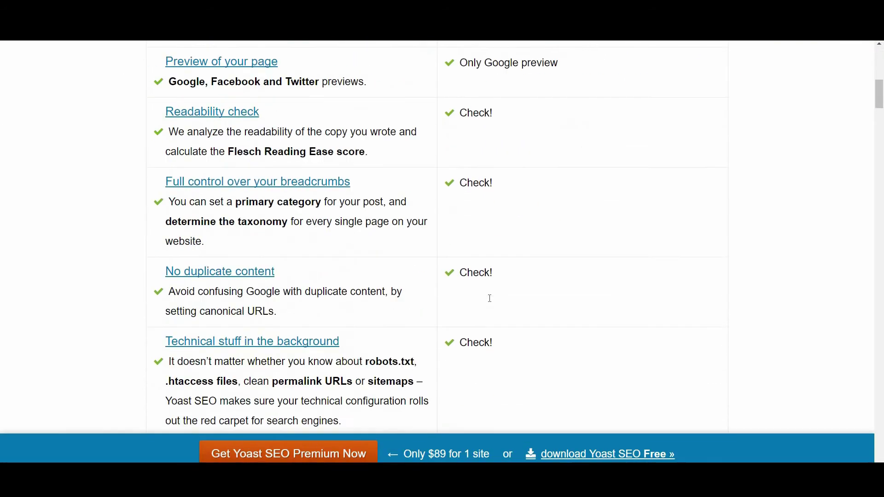
scroll(490, 298, down, 2)
scroll(489, 304, down, 6)
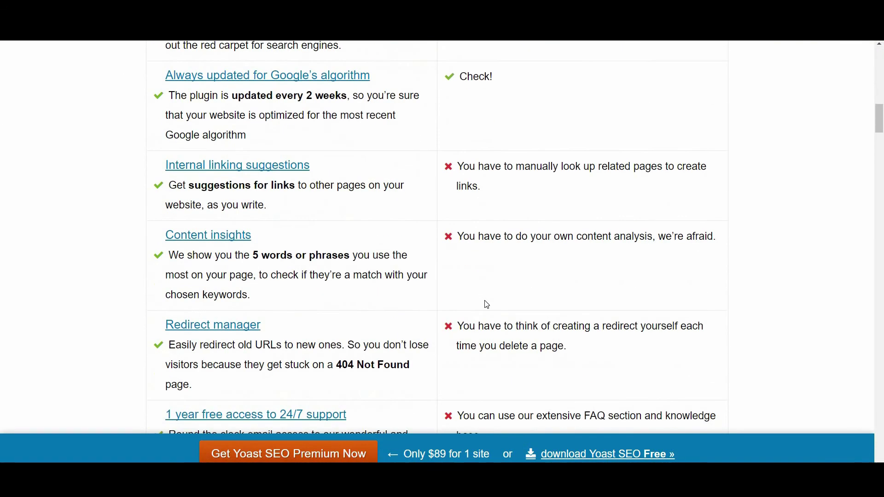
scroll(487, 305, down, 10)
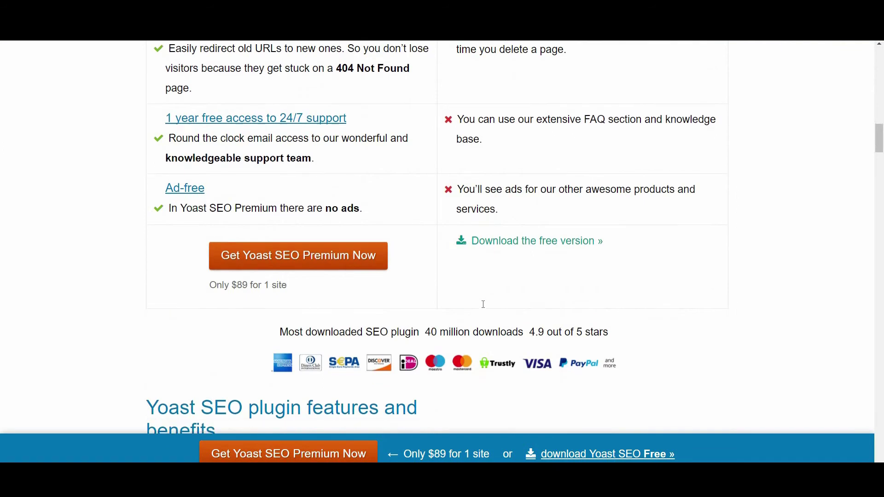
scroll(482, 304, down, 1)
scroll(481, 307, down, 6)
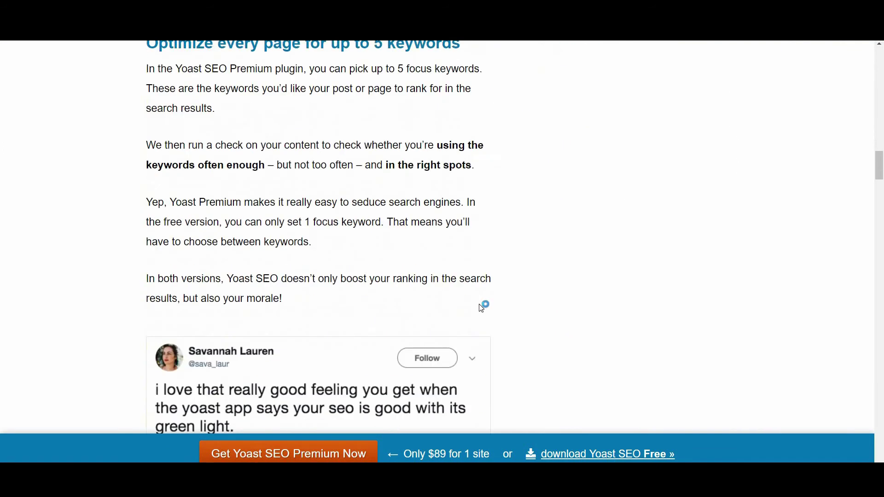
scroll(481, 308, down, 6)
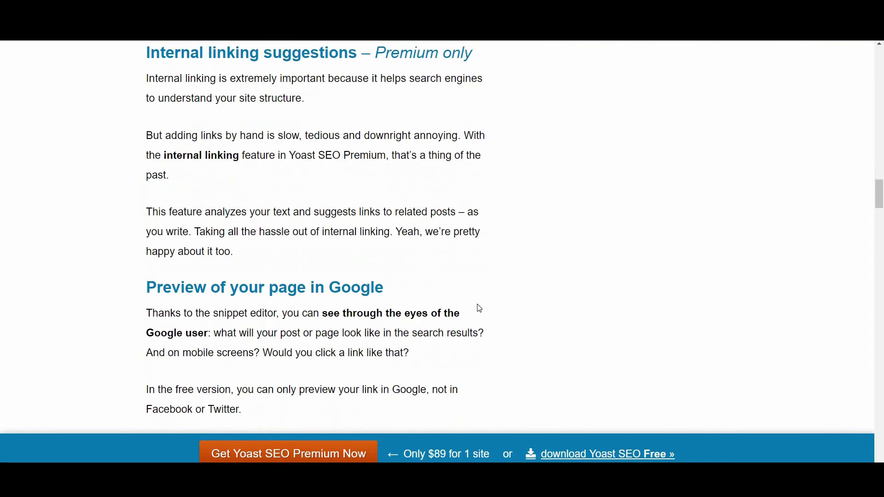
scroll(481, 308, down, 6)
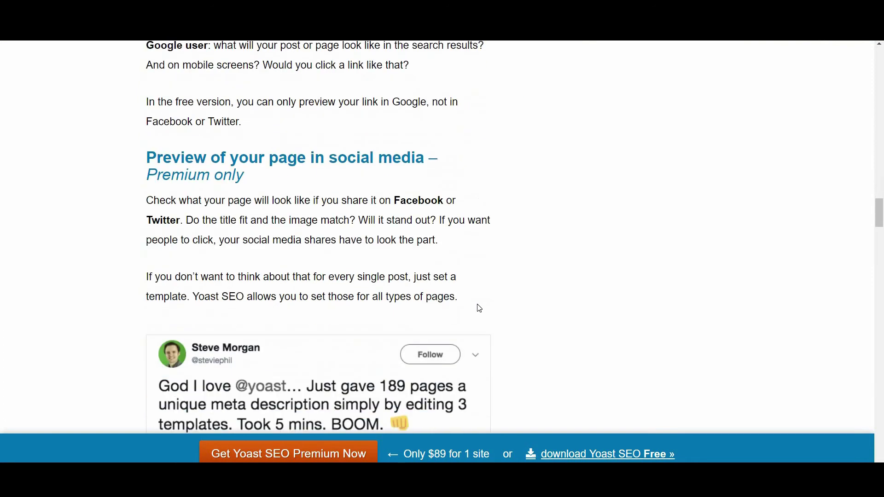
scroll(480, 308, down, 7)
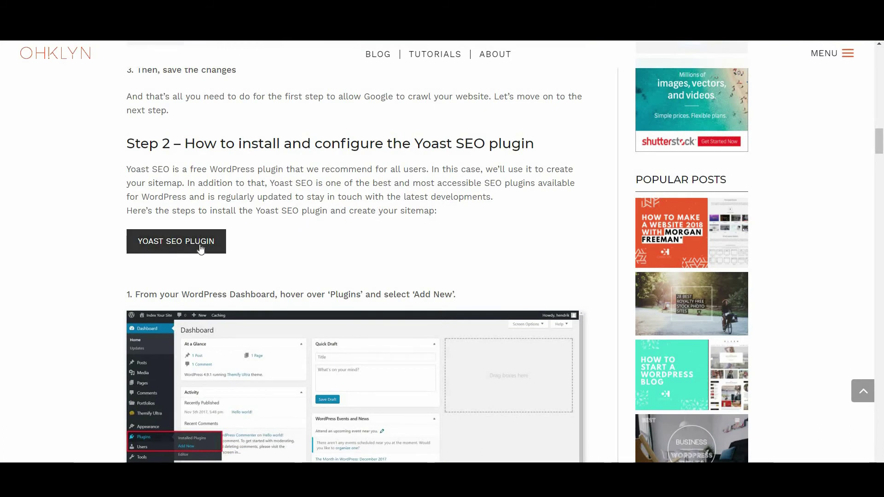
Follow the tutorial's YOAST SEO PLUGIN link to the plugin page.
click(177, 245)
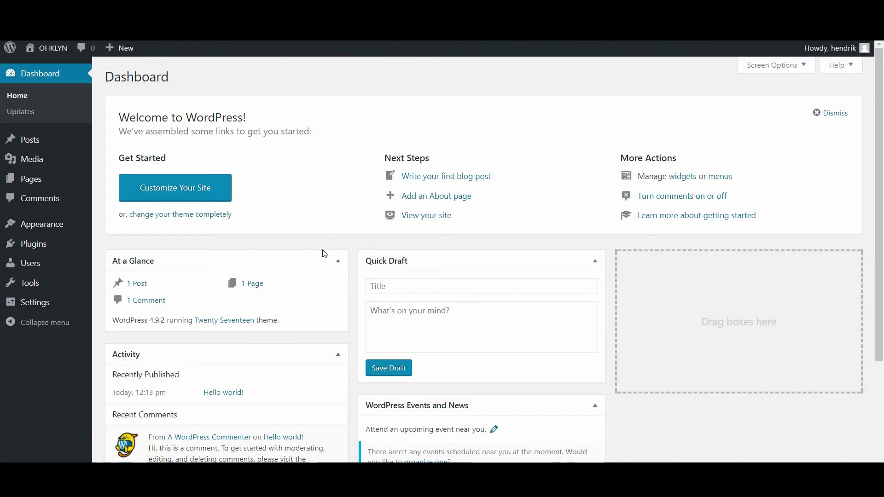
Search Plugins > Add New for 'Yoast SEO', then install and activate it.
mouse_move(74, 252)
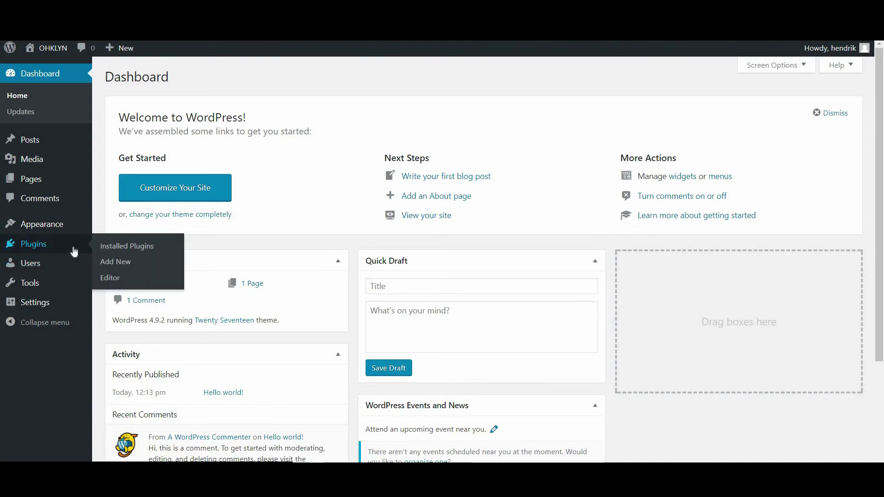
click(115, 262)
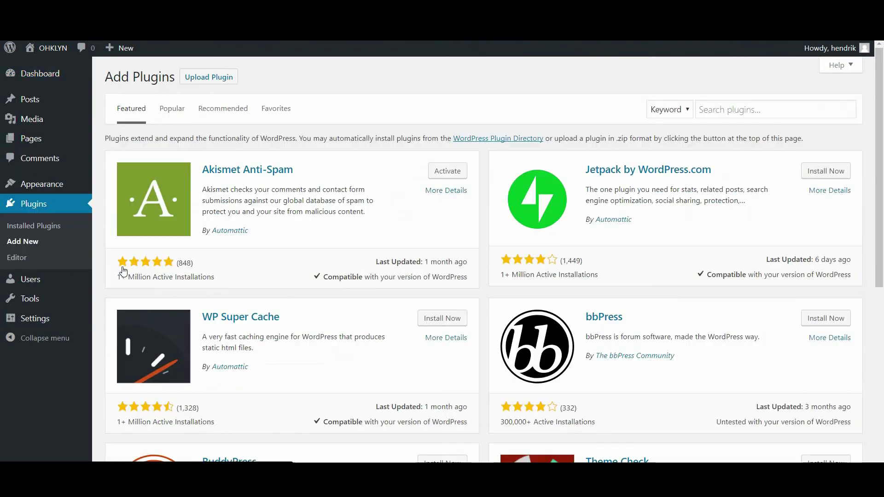
click(746, 106)
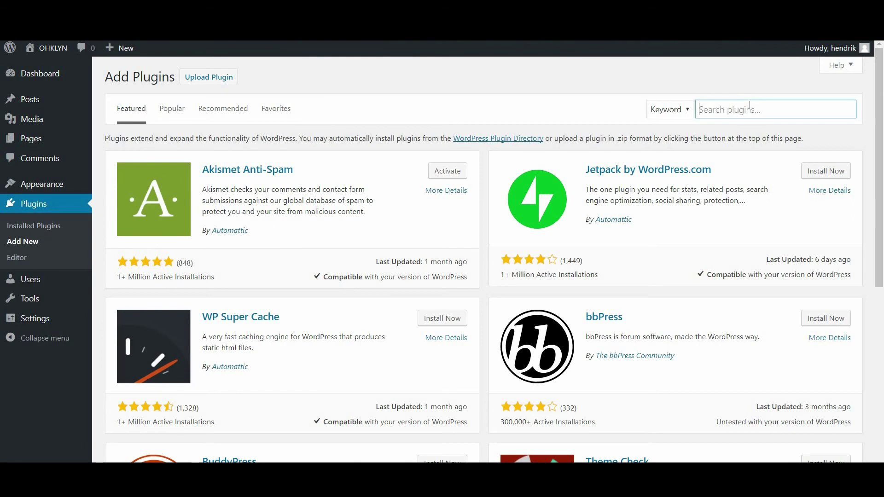
text(Yoast )
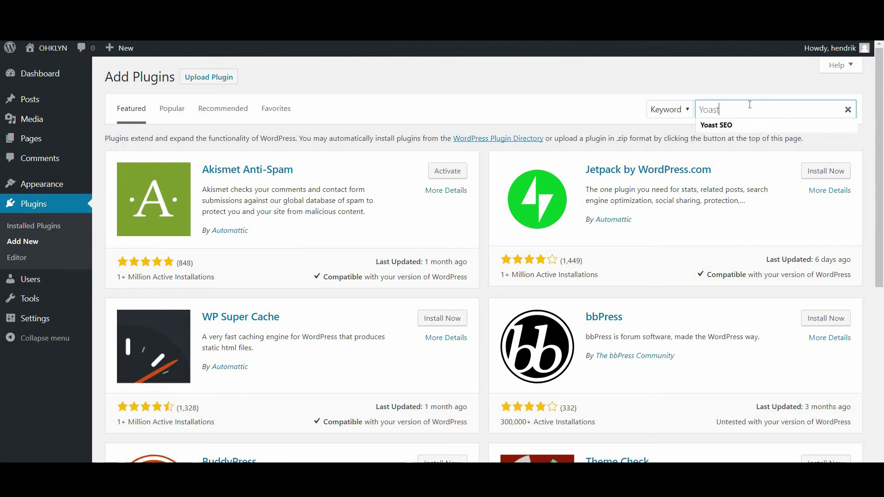
text(SEO)
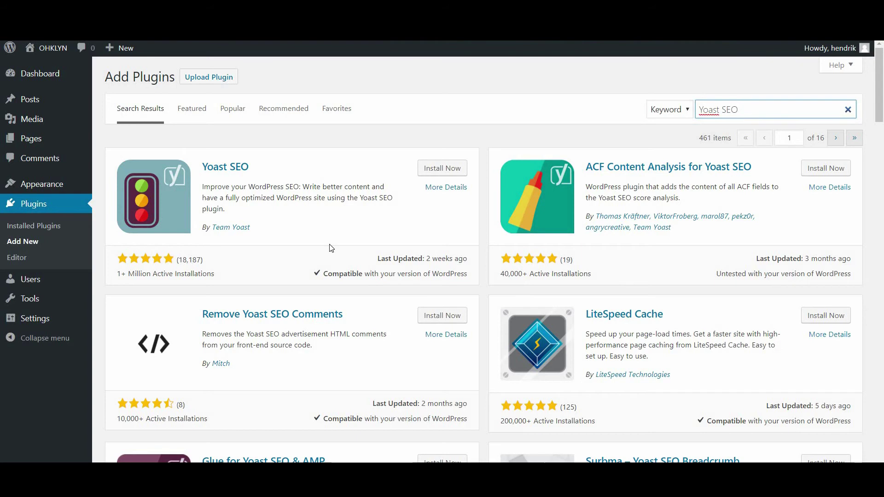
click(440, 171)
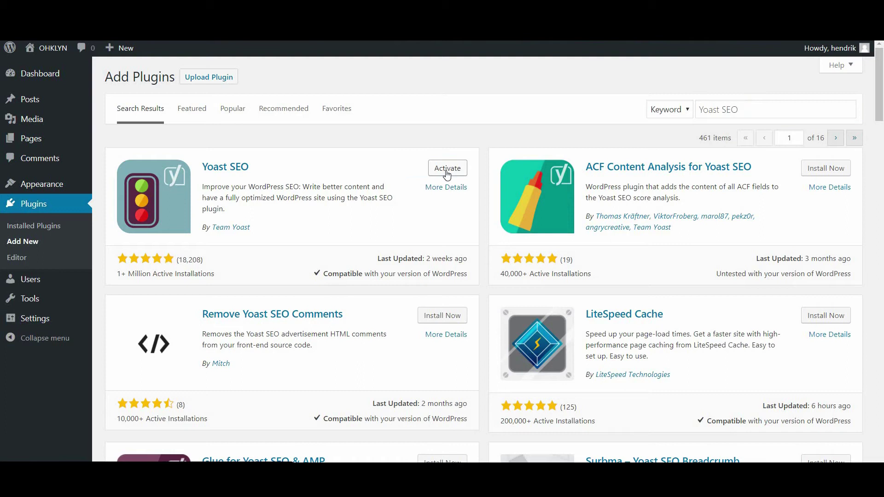
click(451, 172)
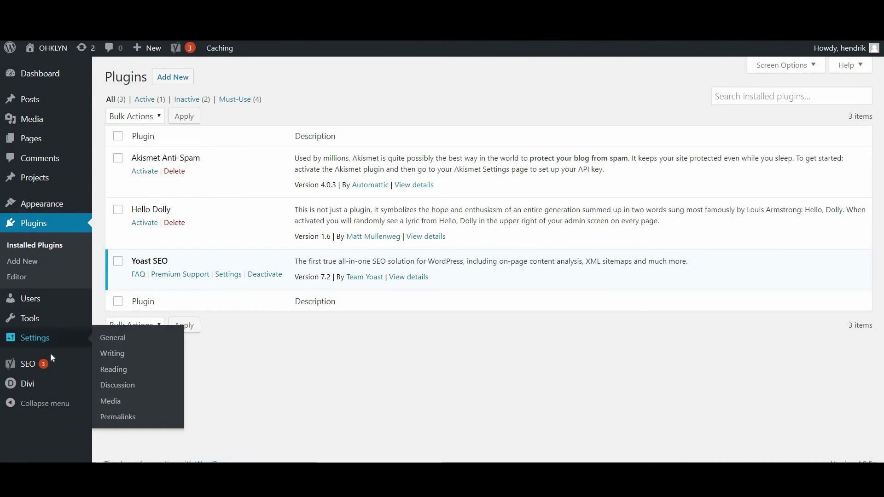
Open SEO > General > Features and confirm the XML sitemaps toggle is On.
mouse_move(76, 366)
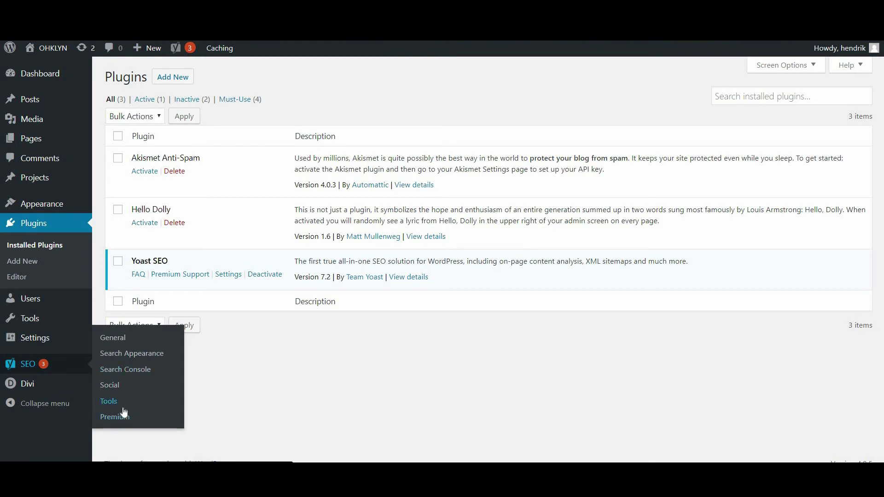
click(113, 338)
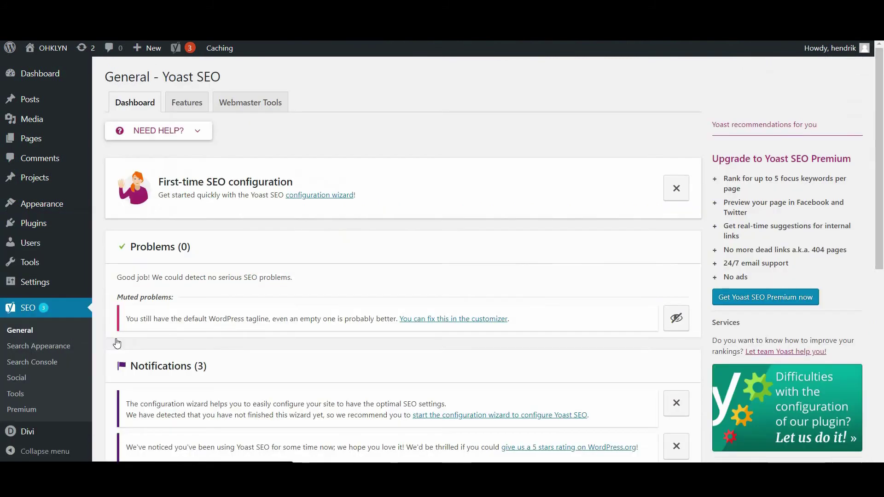
click(187, 104)
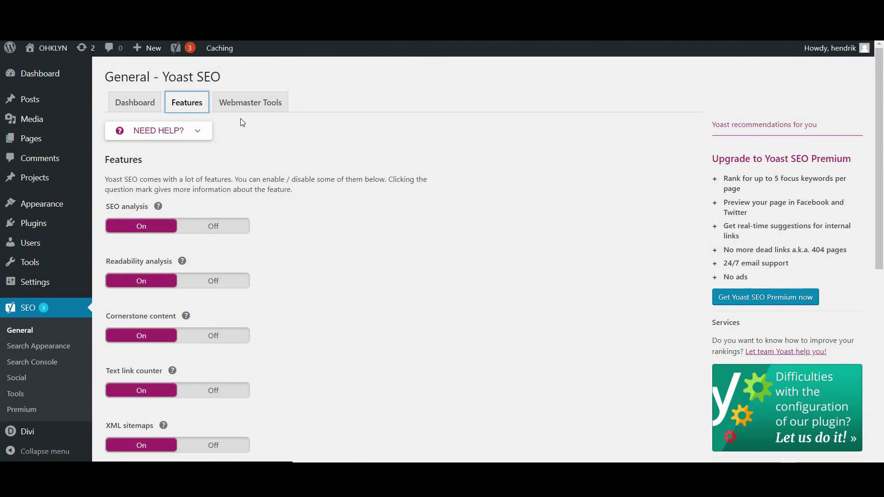
scroll(205, 187, down, 5)
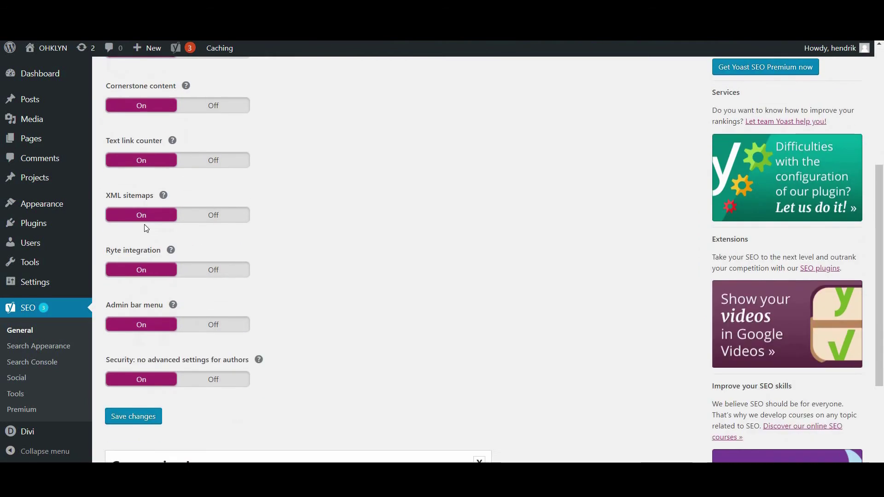
scroll(317, 295, down, 3)
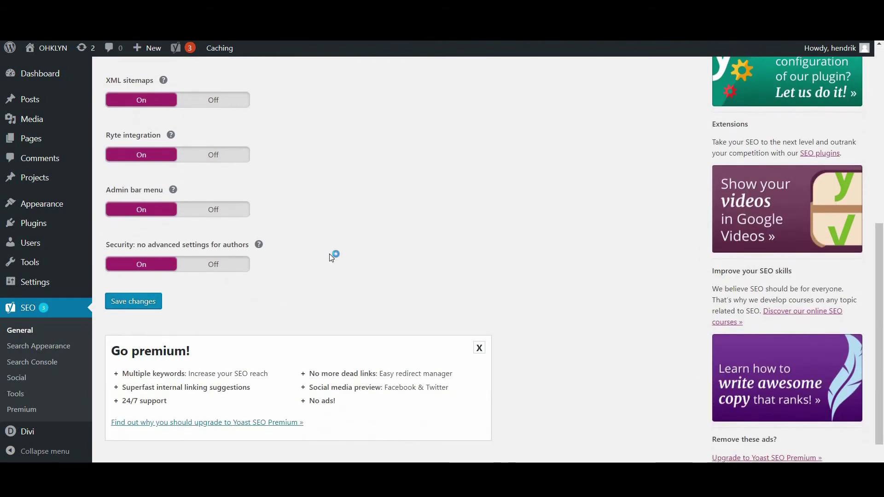
scroll(330, 256, up, 6)
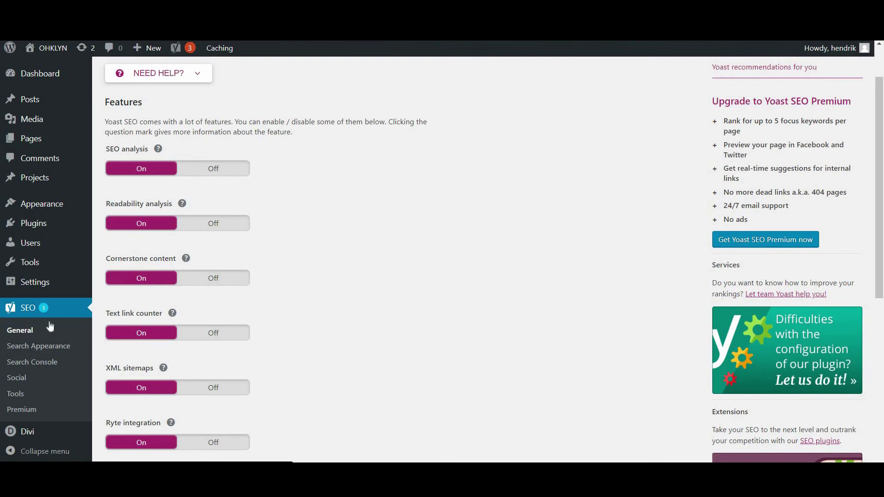
Open Yoast's Search Appearance Content Types settings and review the Posts and Pages options.
click(42, 353)
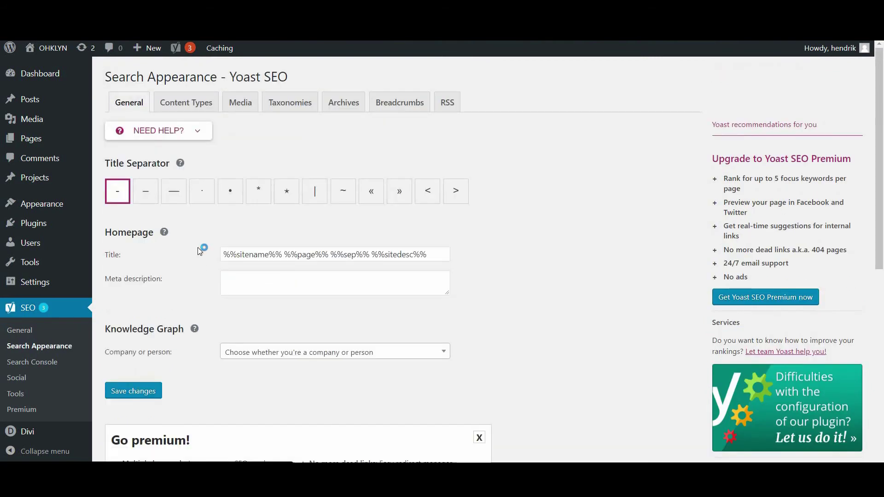
click(199, 108)
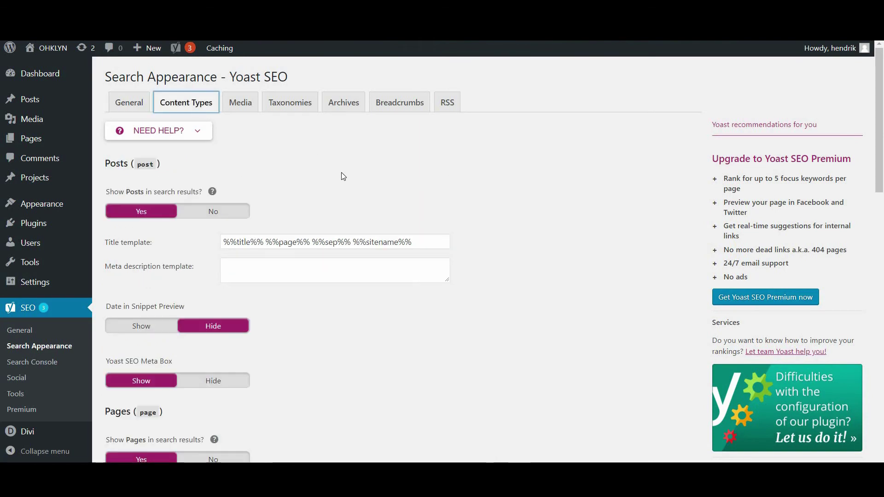
scroll(343, 176, down, 6)
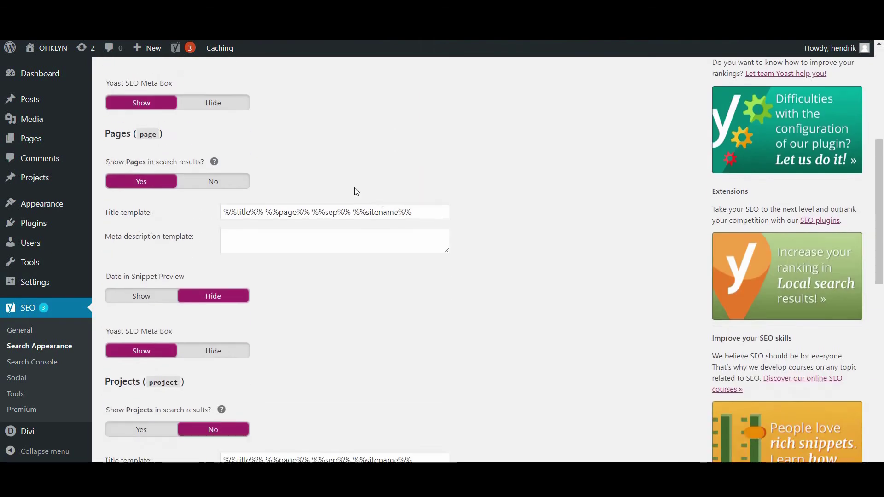
scroll(309, 272, down, 5)
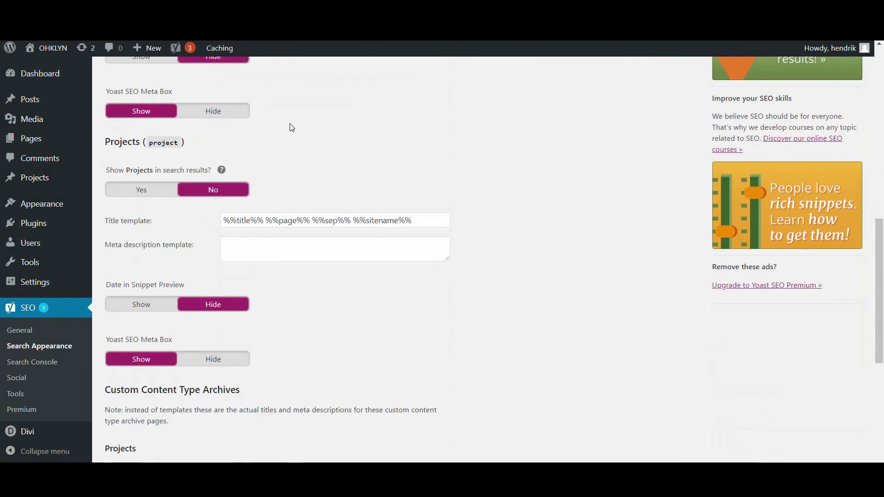
scroll(305, 277, up, 6)
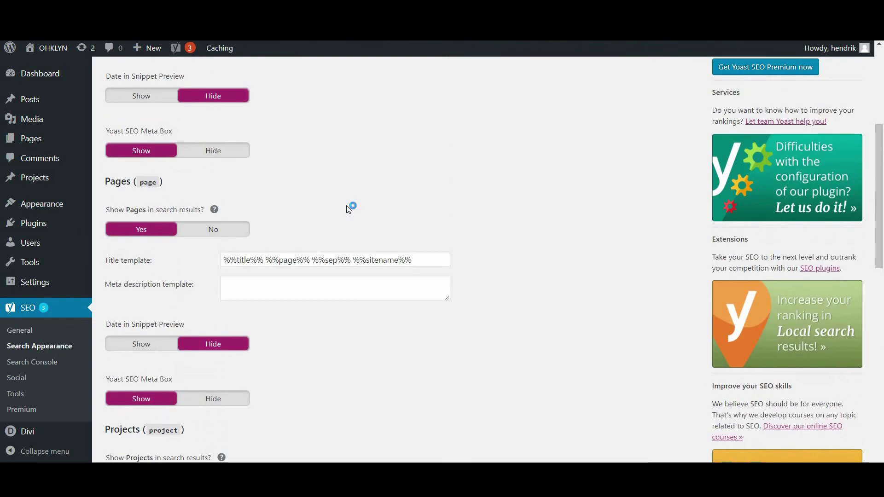
scroll(334, 223, up, 5)
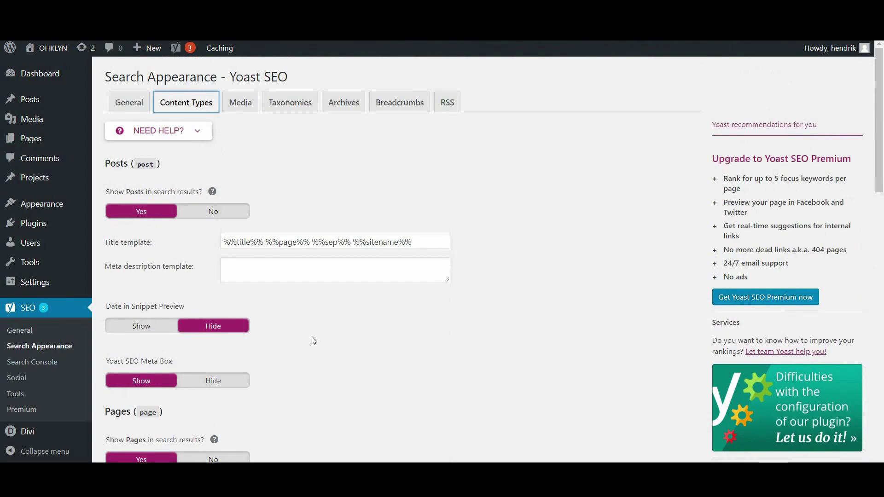
scroll(314, 341, down, 11)
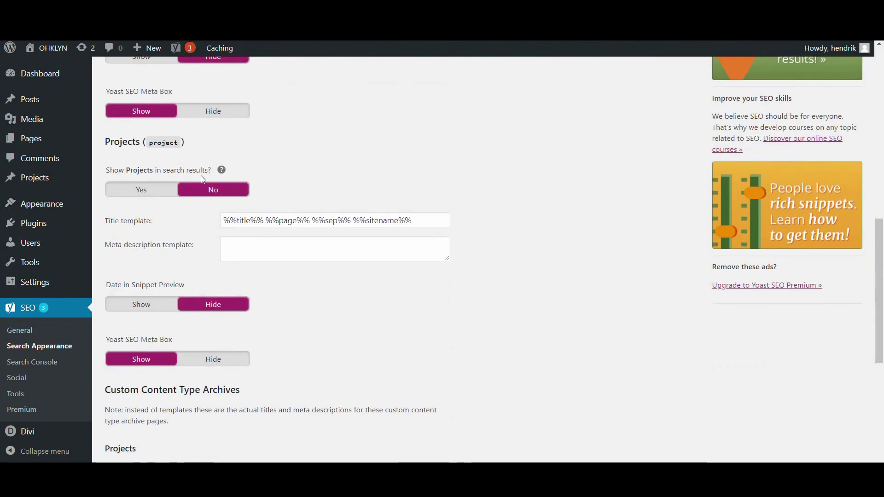
Keep 'Show in search results' set to No for Projects and the Projects archive.
click(142, 189)
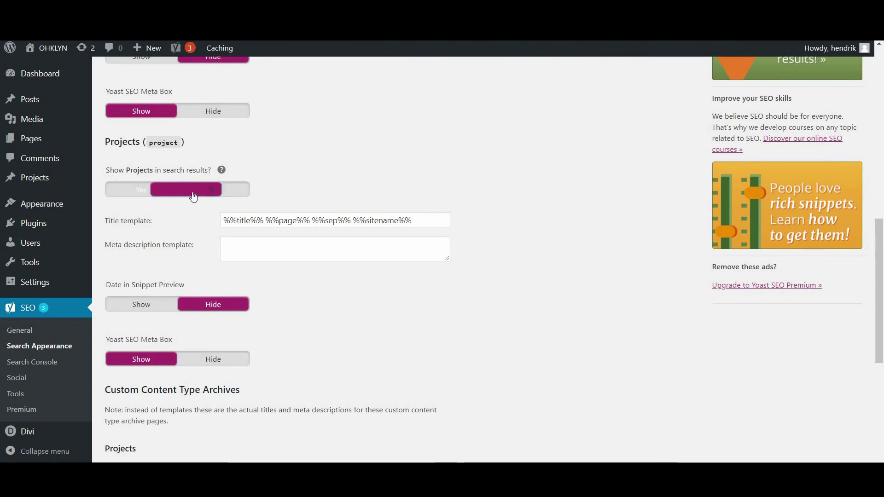
click(209, 190)
scroll(279, 289, down, 3)
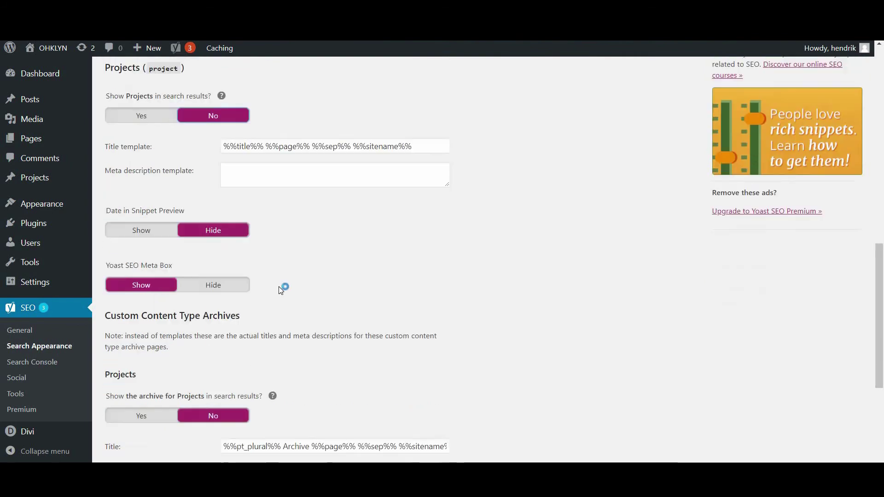
click(142, 317)
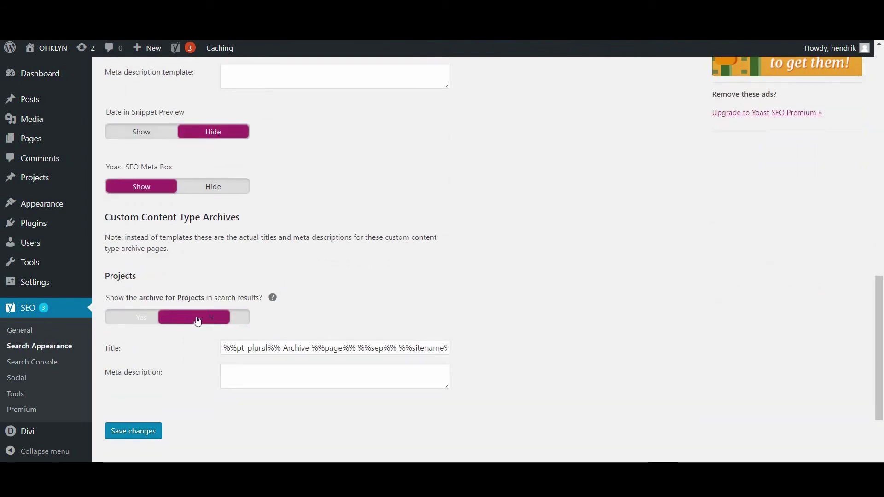
click(227, 319)
scroll(389, 310, up, 15)
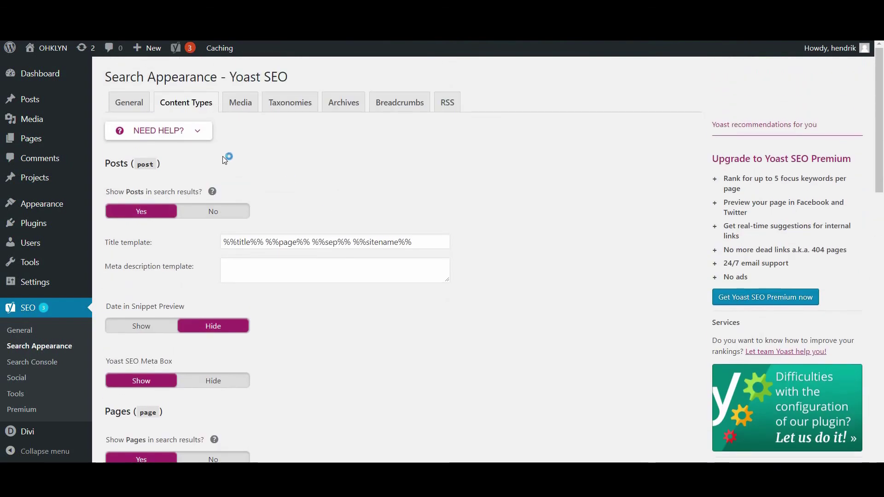
Expand NEED HELP? and switch to the Knowledge base search.
click(186, 134)
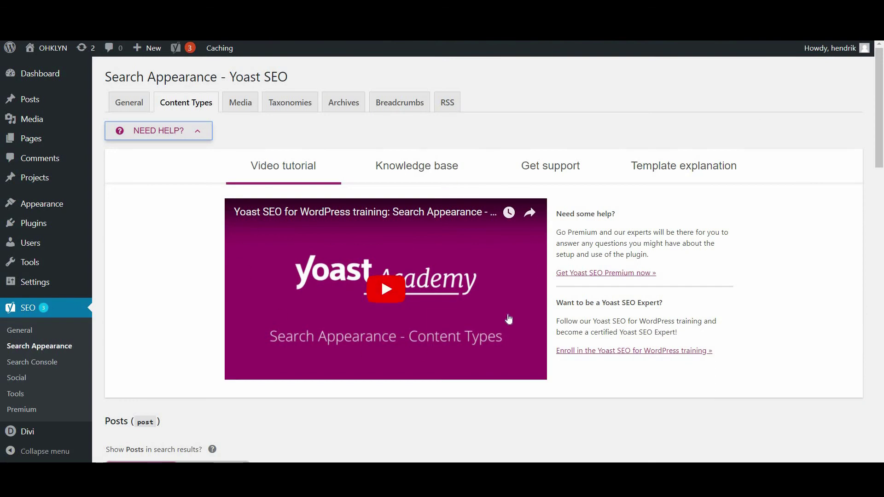
click(422, 174)
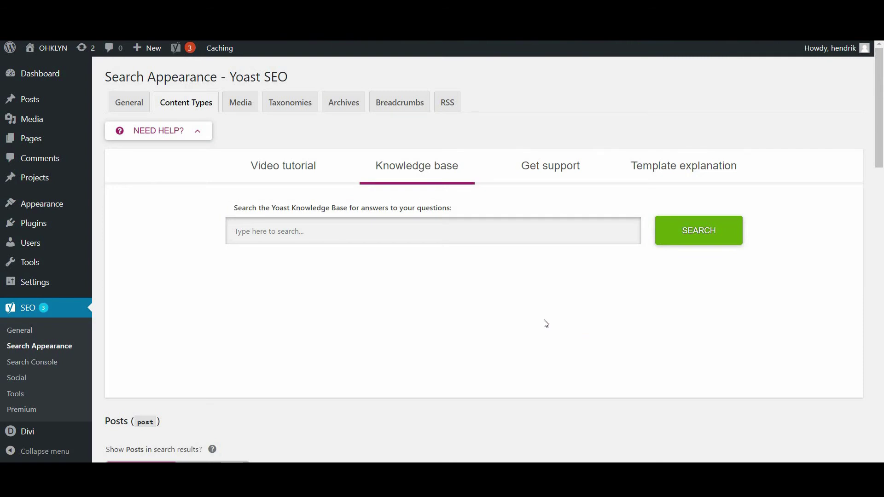
scroll(436, 349, down, 14)
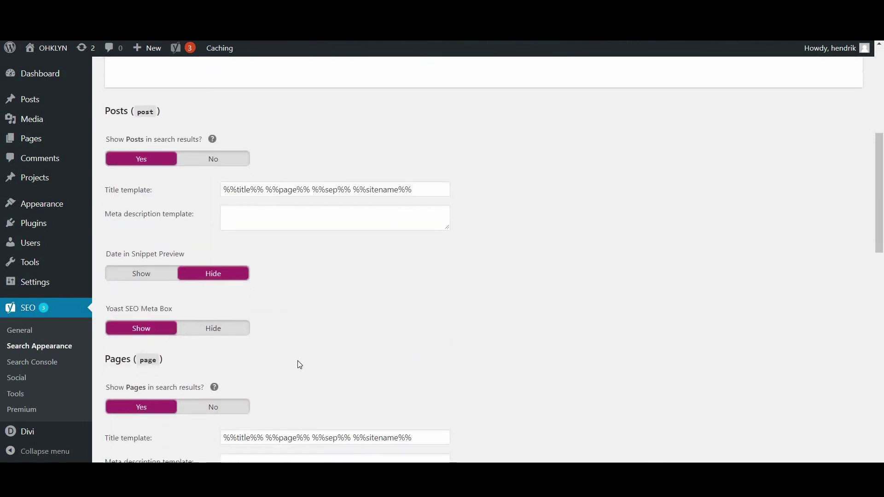
scroll(323, 371, up, 14)
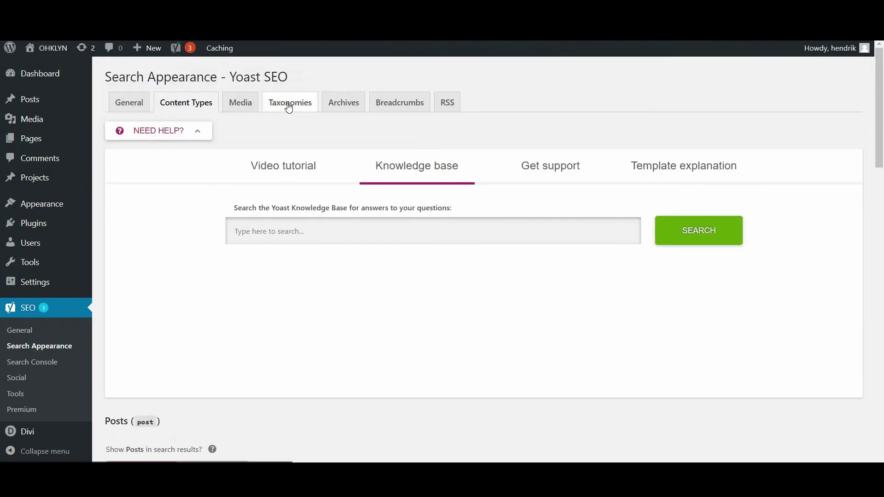
Review the Taxonomies, Archives and Media tabs, with Media kept out of search results.
click(288, 105)
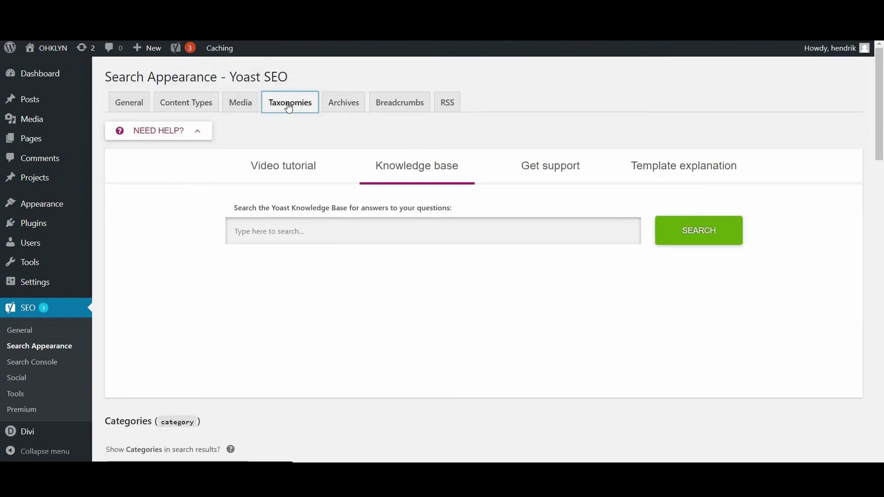
click(342, 100)
click(238, 101)
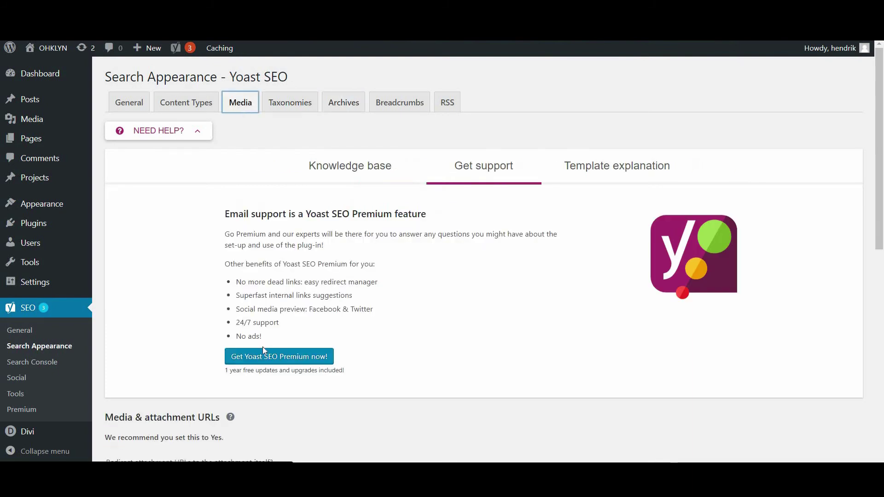
scroll(261, 371, down, 7)
scroll(260, 372, down, 3)
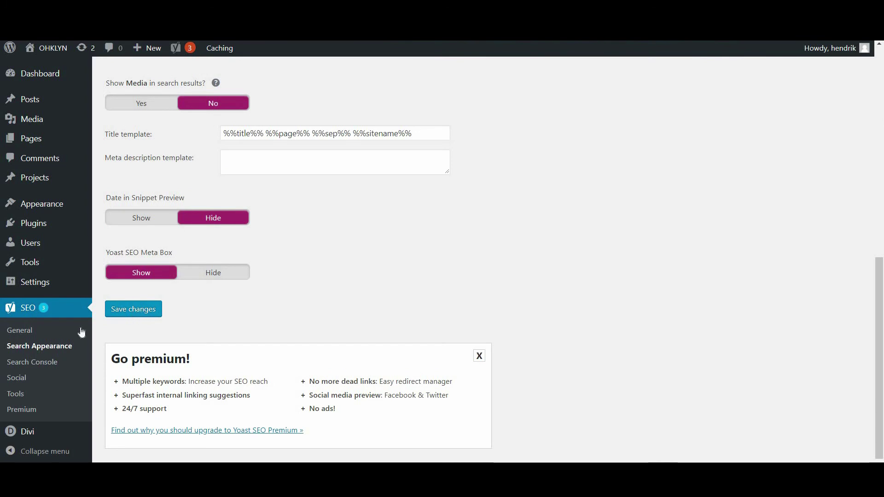
From SEO > General > Features, open the XML sitemap listing post-sitemap.xml and page-sitemap.xml.
click(31, 337)
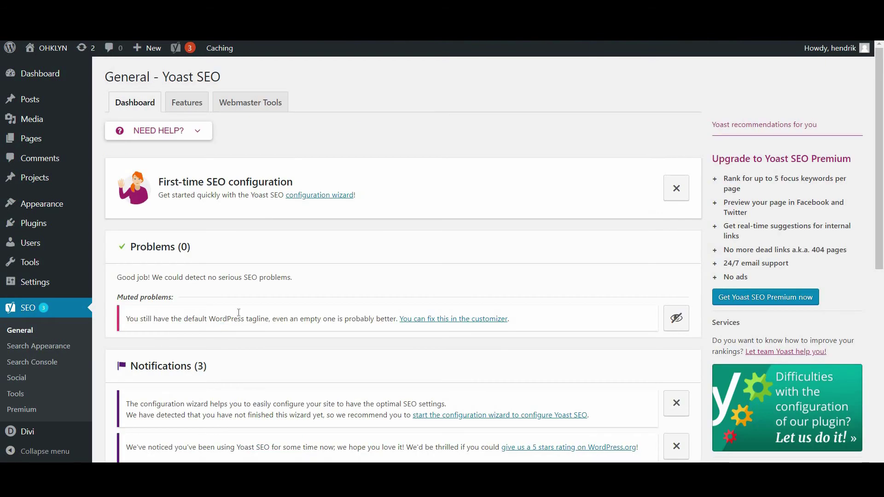
click(198, 107)
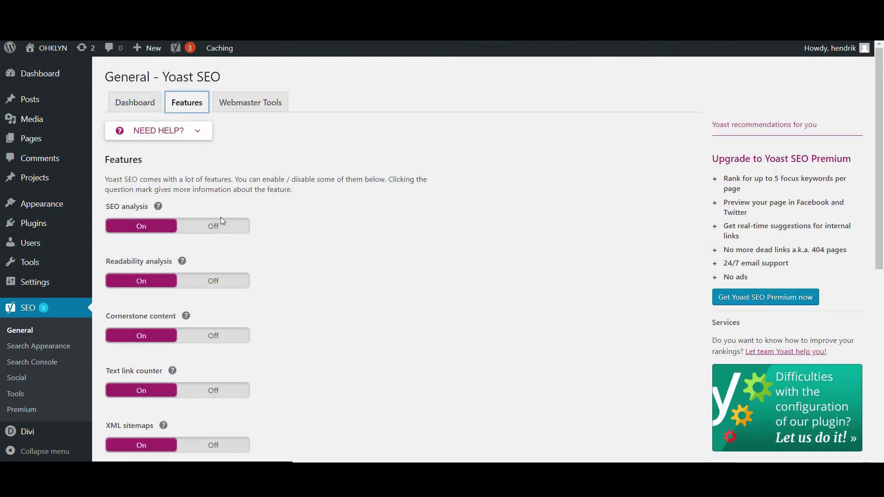
scroll(217, 255, down, 6)
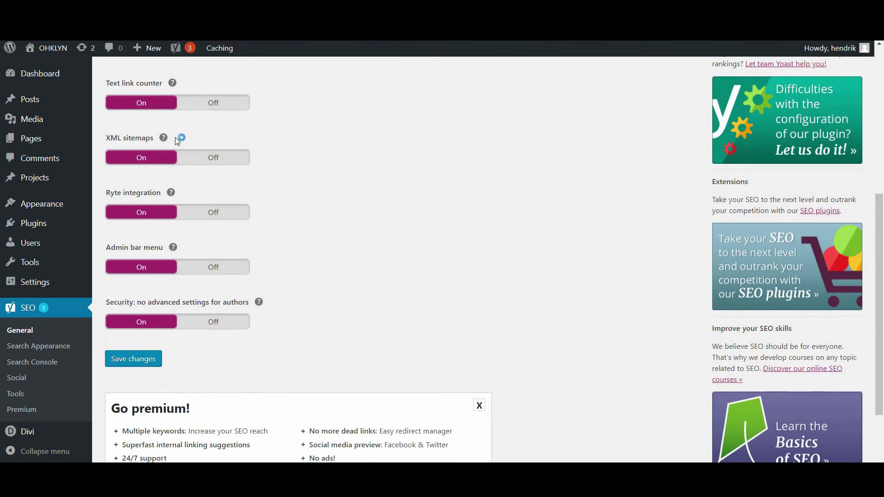
click(163, 138)
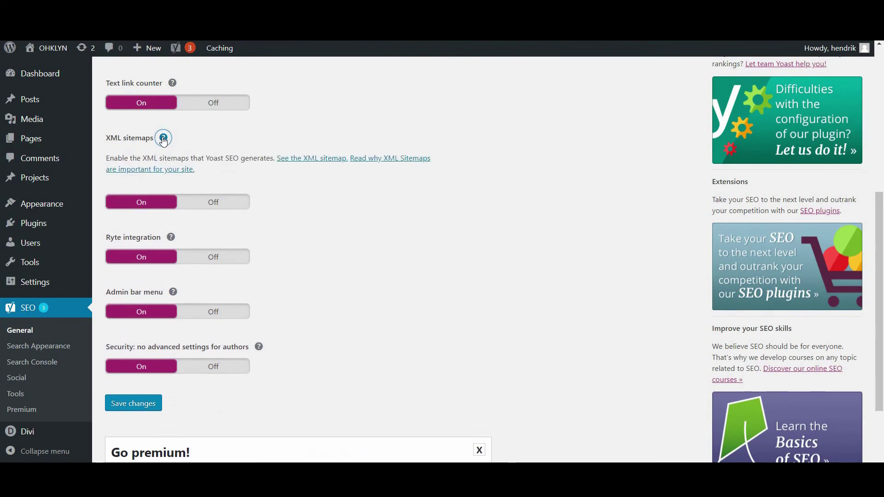
click(303, 159)
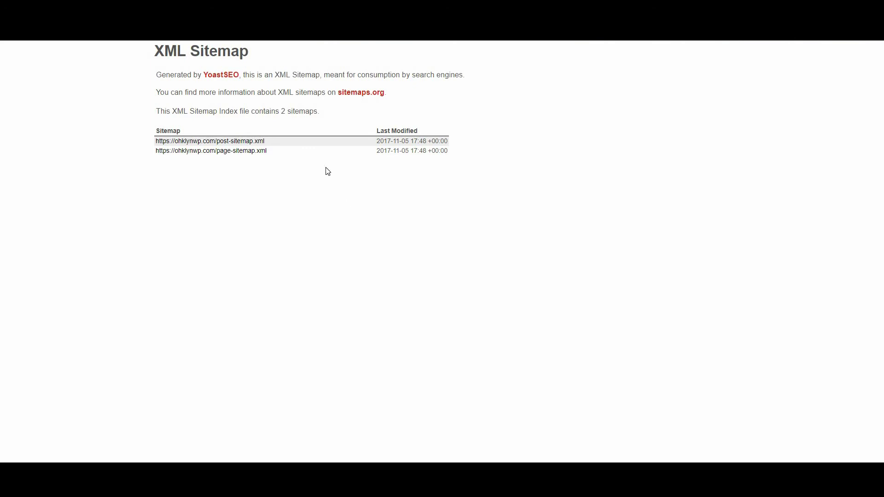
Copy the sitemap address and scroll the OHKLYN article down to its Step 3 section.
right_click(277, 40)
click(307, 72)
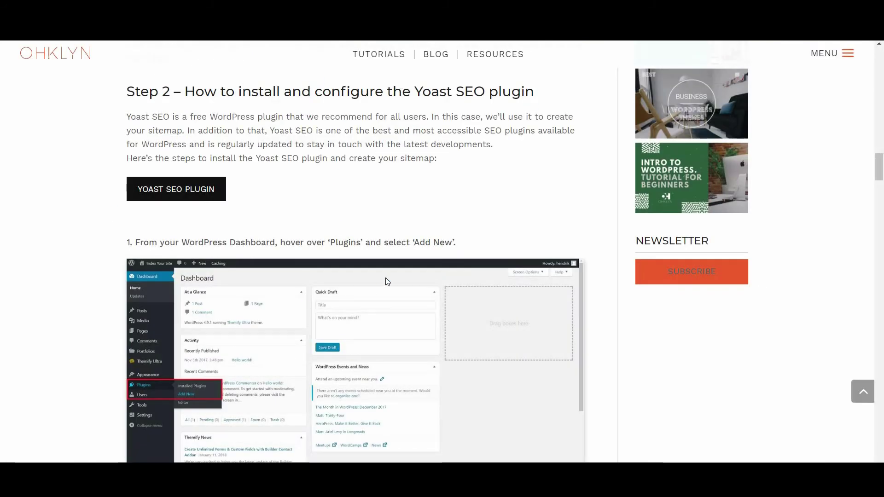
scroll(387, 281, down, 10)
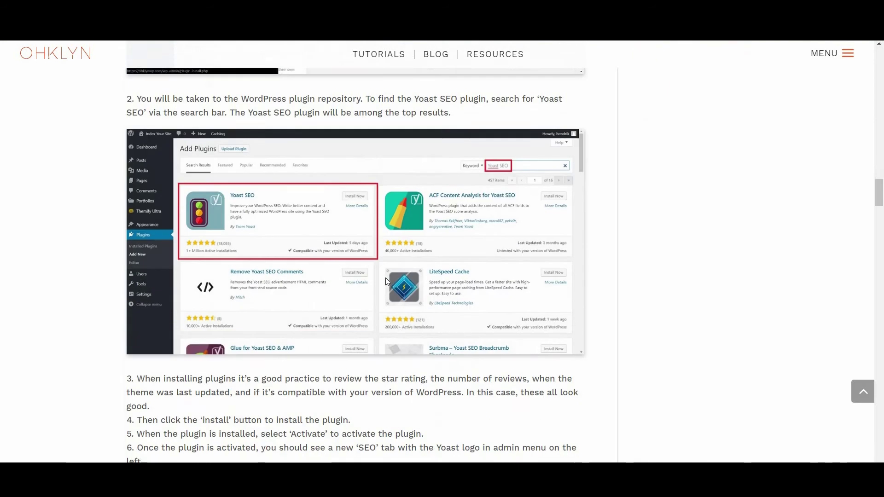
scroll(387, 282, down, 14)
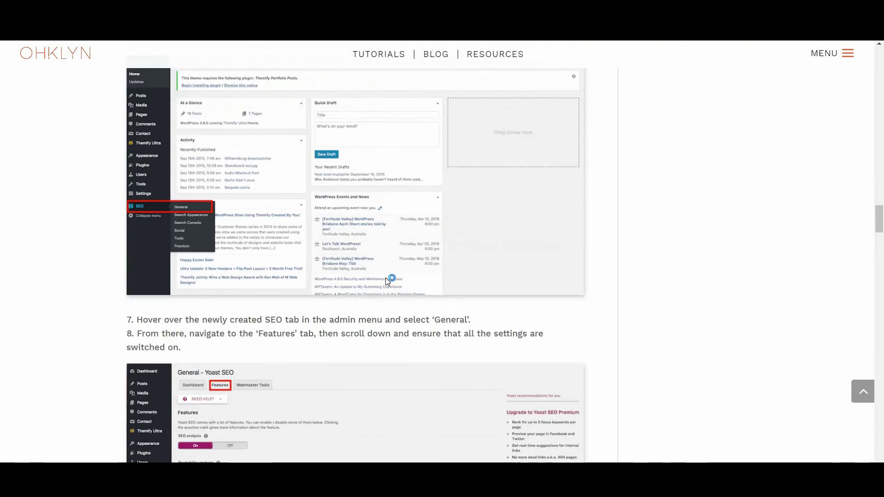
scroll(382, 275, down, 15)
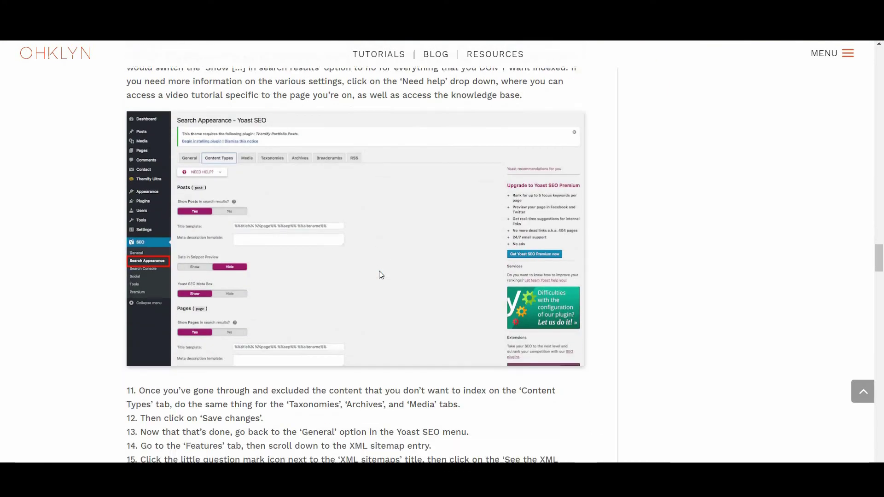
scroll(381, 275, down, 9)
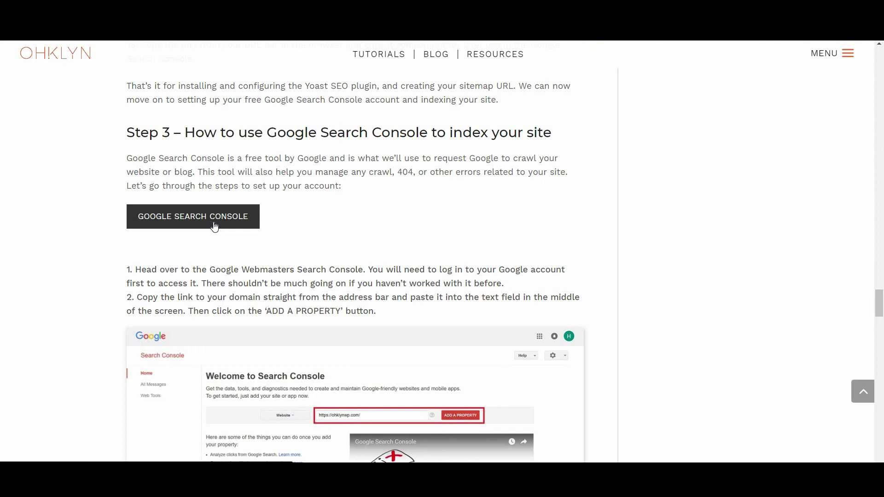
Add ohklynwp.com as a new property in Google Search Console.
click(214, 226)
click(416, 210)
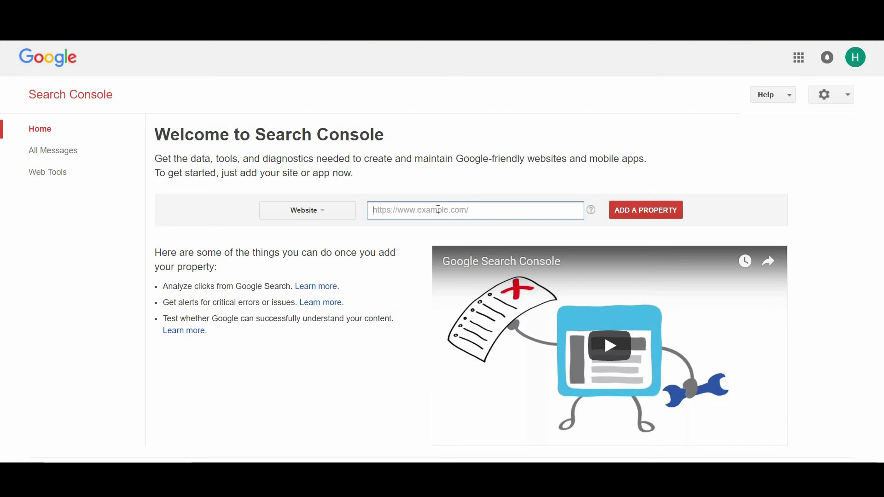
text(https://ohklynwp.com/)
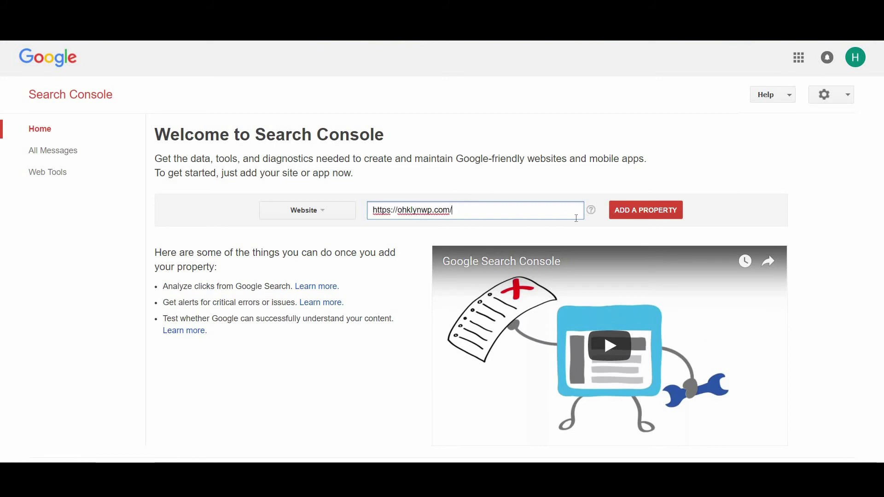
click(634, 216)
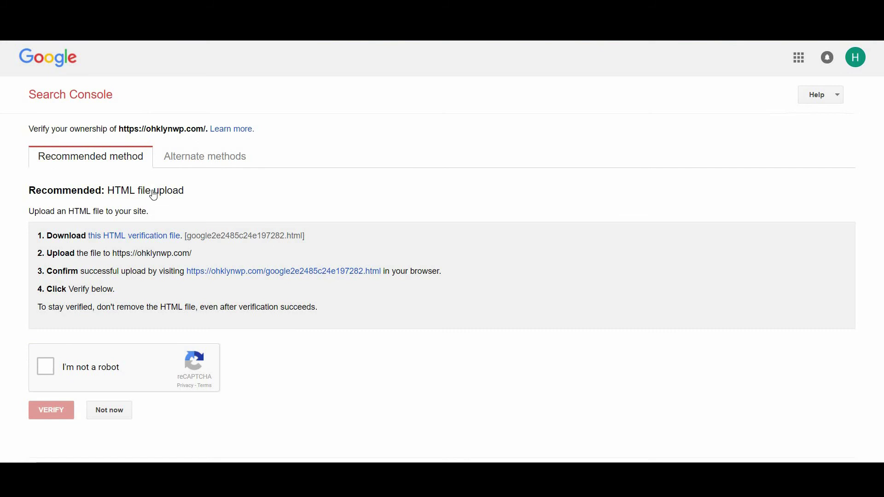
Choose the HTML tag verification method and select the site-verification meta tag.
click(202, 162)
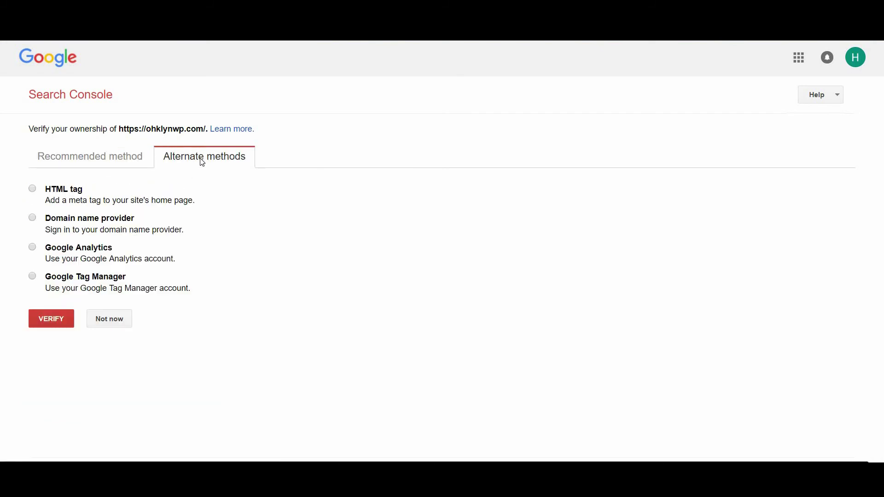
click(55, 191)
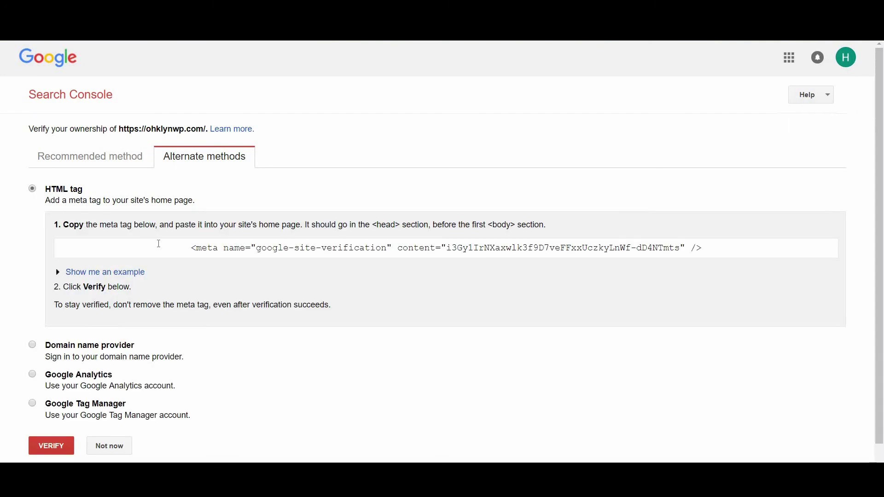
drag(158, 243, 709, 248)
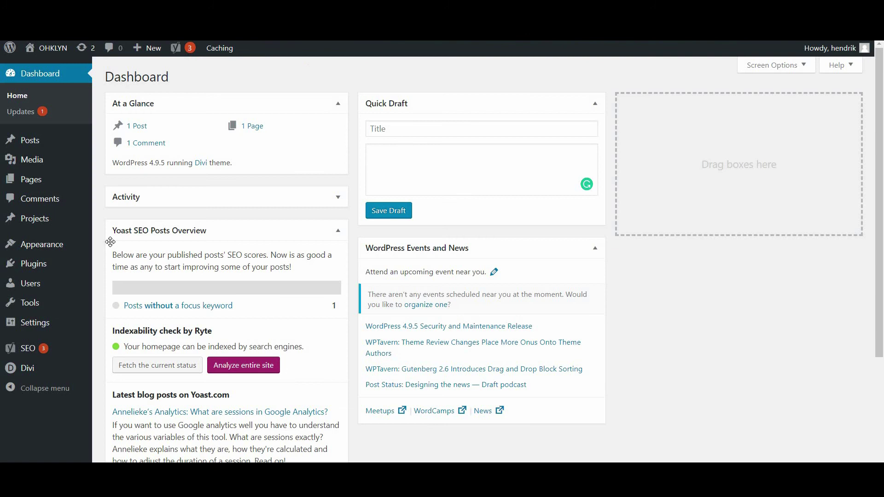
Paste Google's code into the Google verification code field under SEO > General > Webmaster Tools and save.
mouse_move(77, 352)
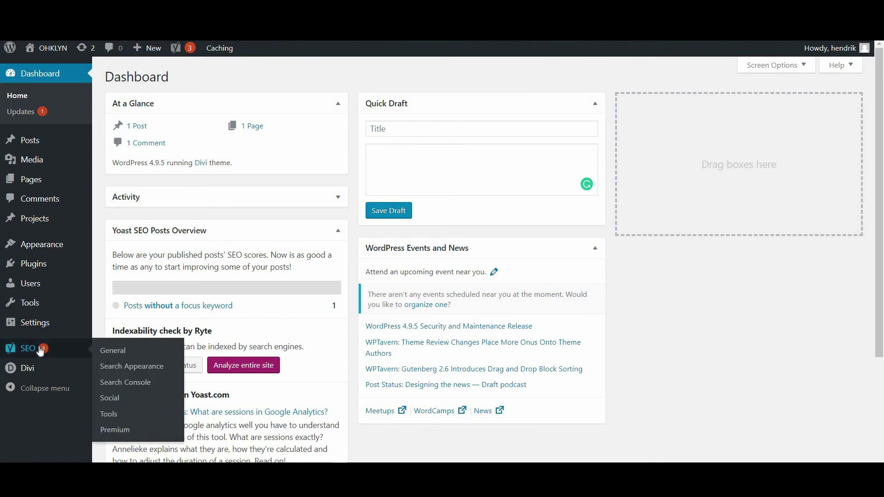
click(114, 351)
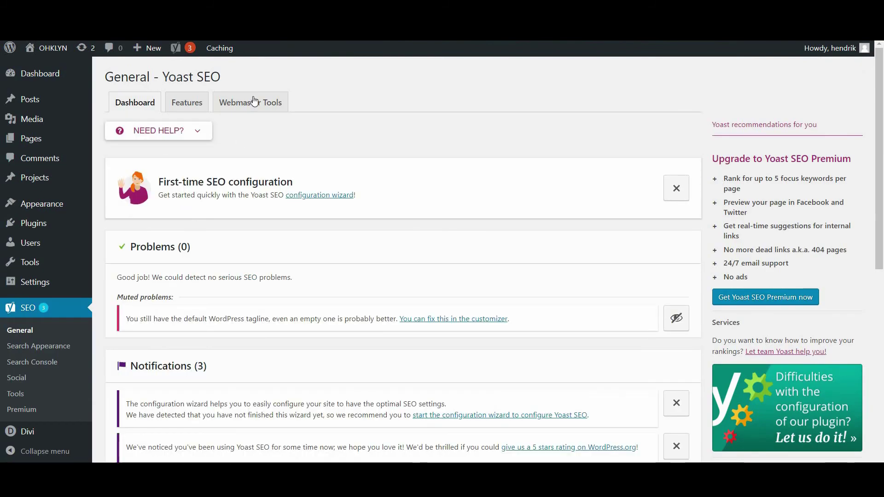
click(258, 111)
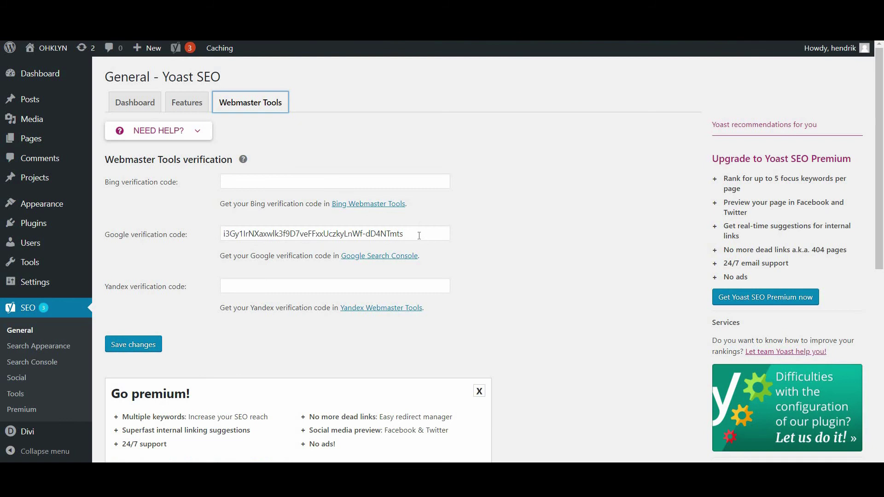
drag(419, 236, 210, 241)
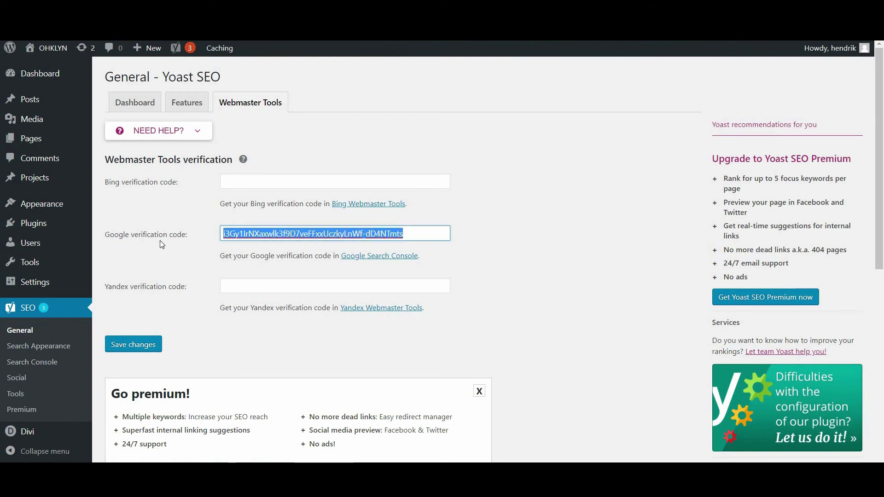
key(Right)
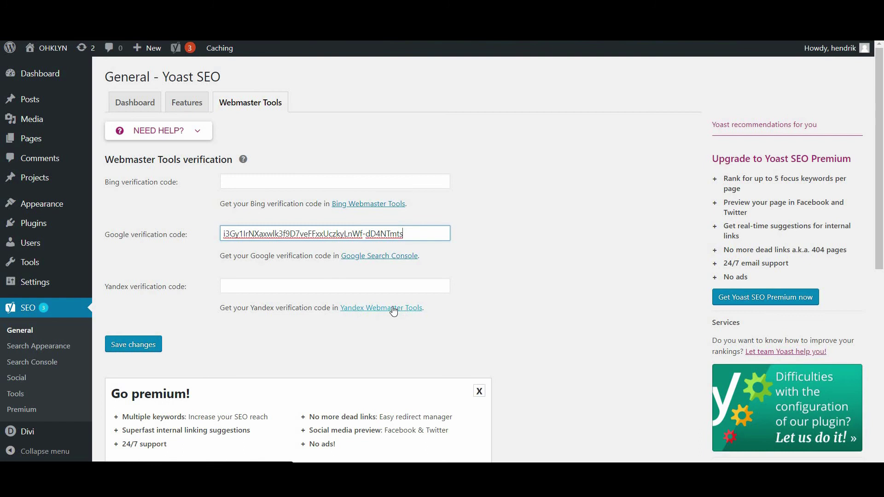
click(134, 346)
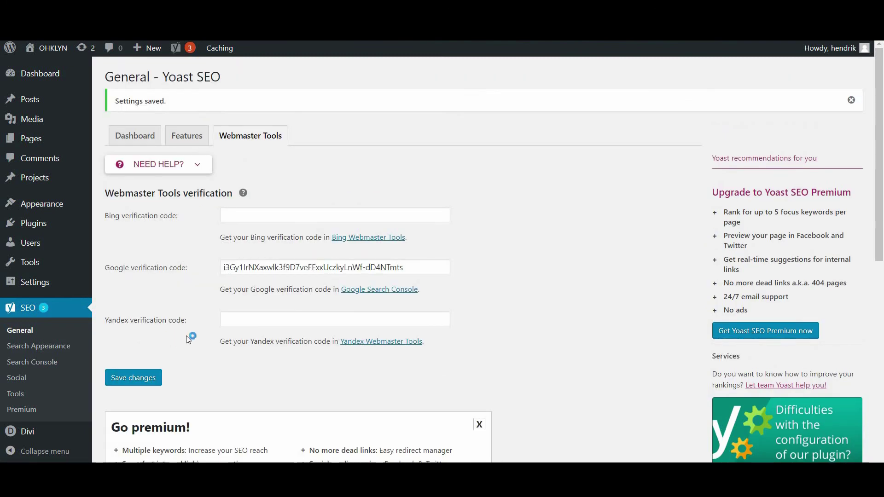
Verify ownership of ohklynwp.com in Google Search Console.
key(ctrl+Tab)
click(330, 290)
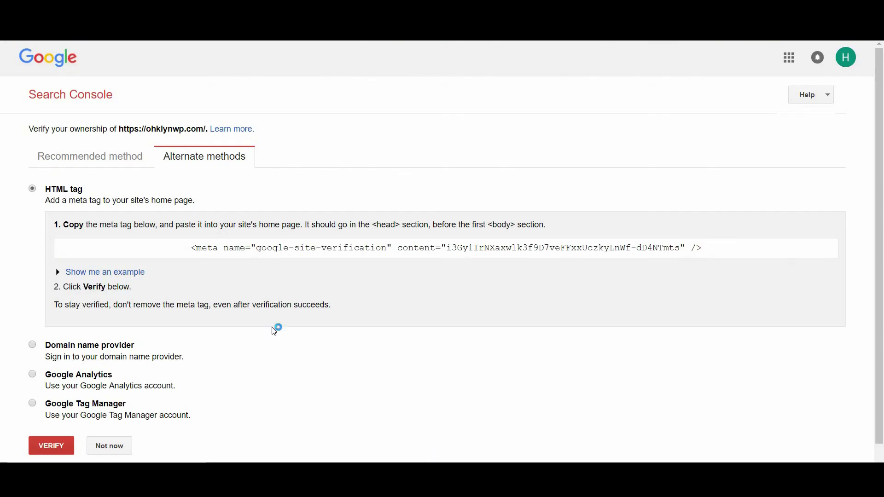
click(68, 448)
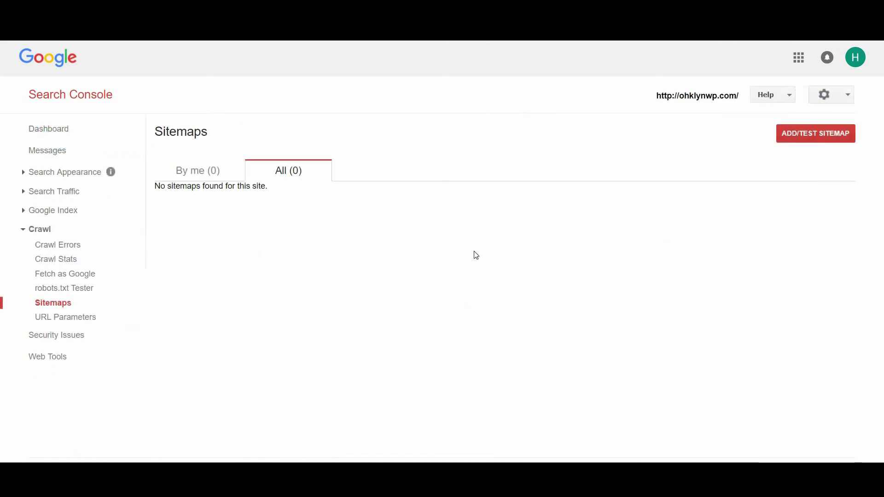
Submit sitemap_index.xml as a new sitemap and refresh to see it listed.
click(817, 136)
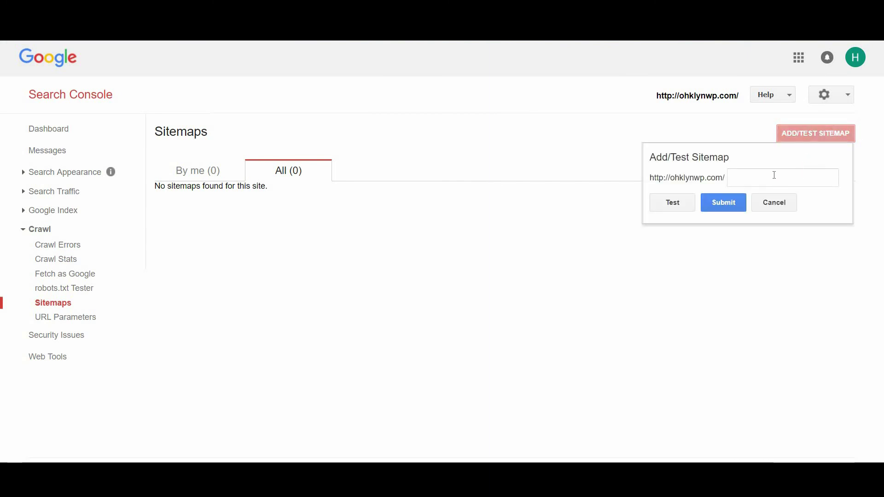
click(744, 179)
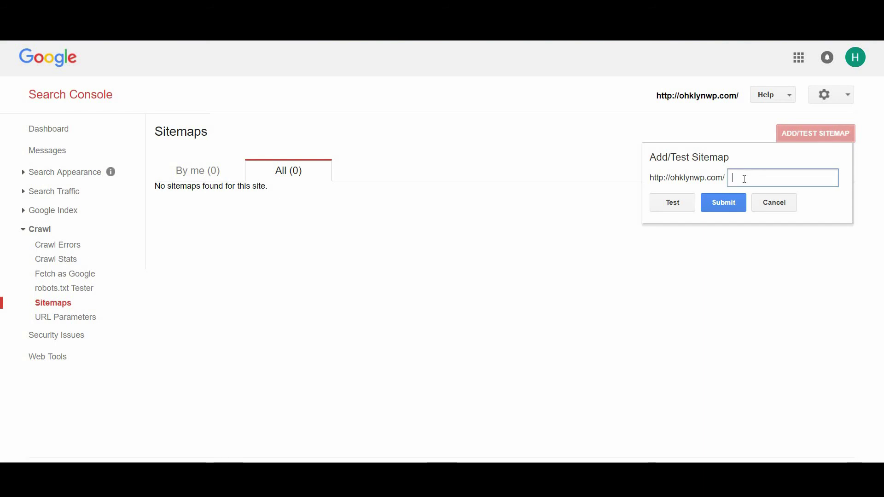
text(/sitemap_index.xml)
click(737, 178)
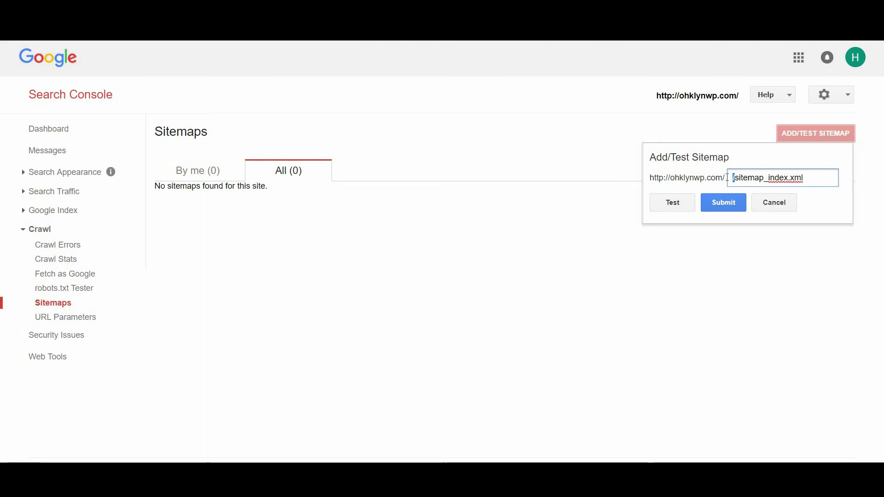
key(BackSpace)
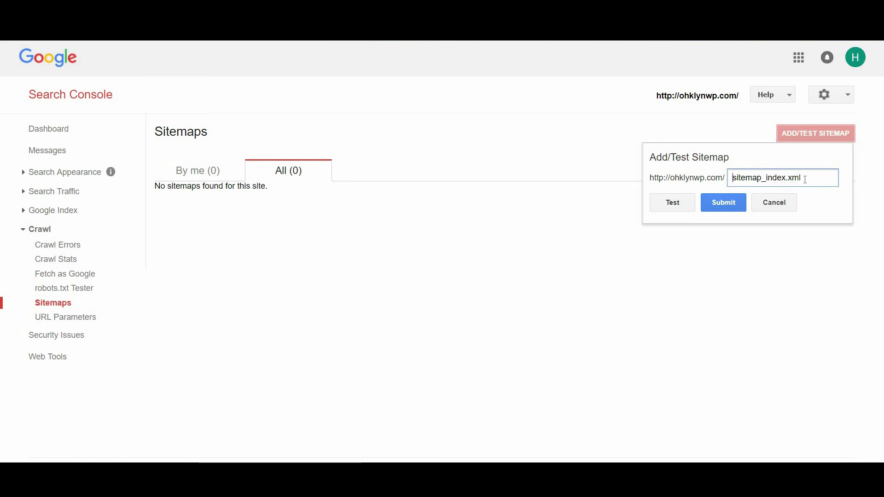
click(722, 209)
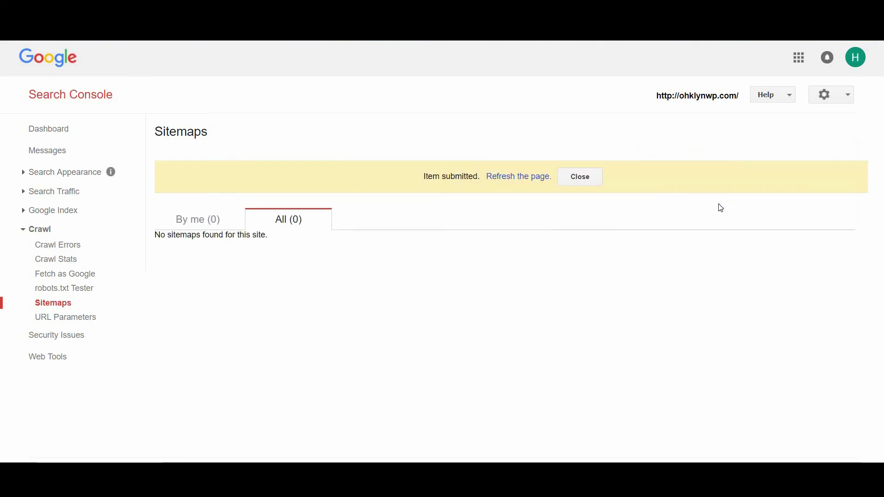
click(527, 179)
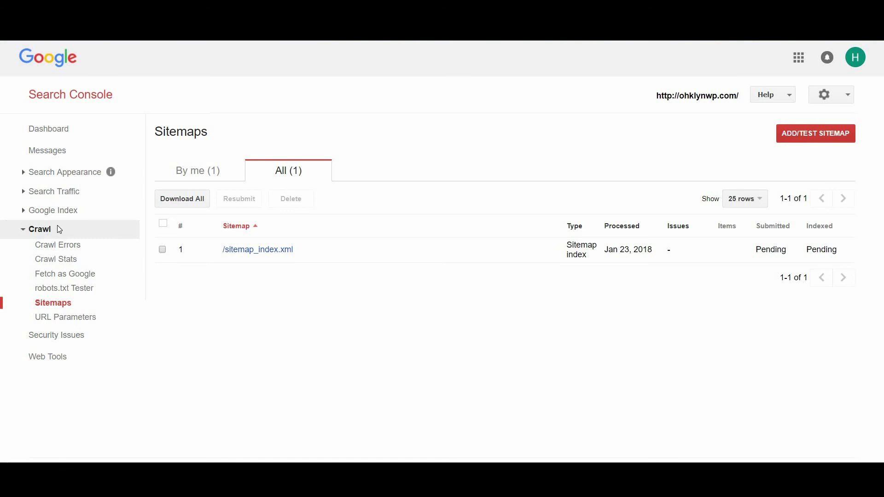
Fetch and render the homepage with Fetch as Google, then request indexing of it and its direct links.
click(82, 276)
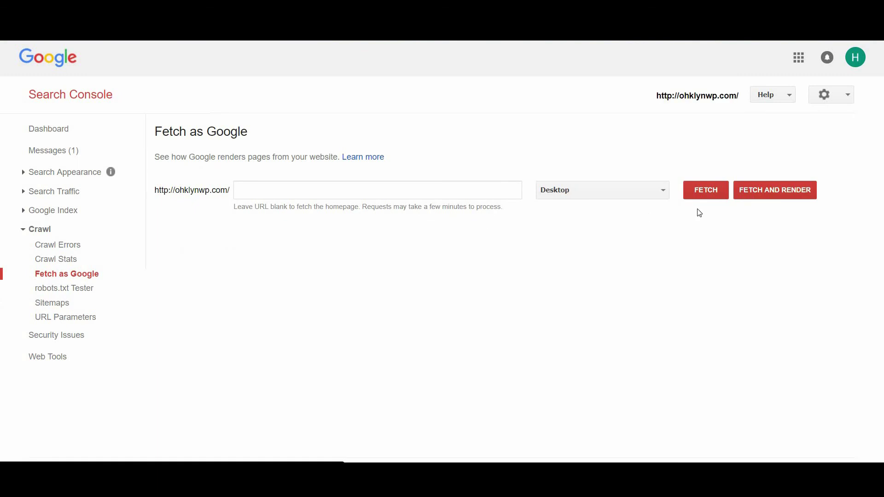
click(785, 198)
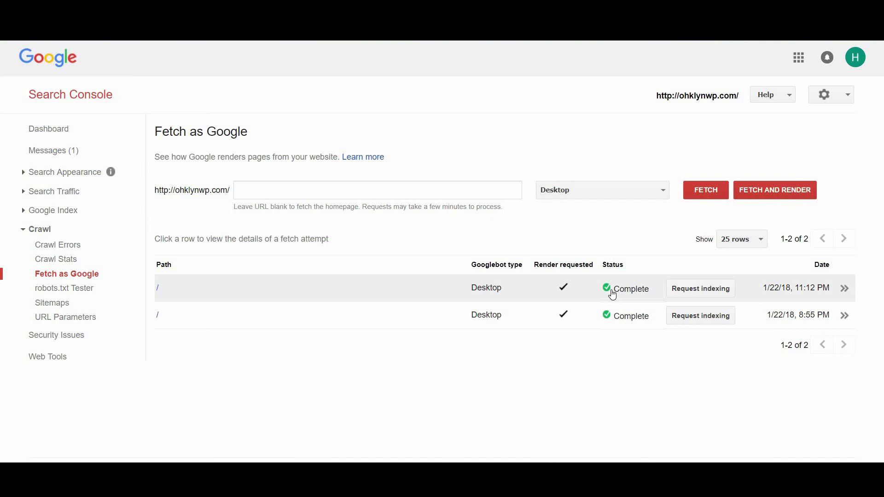
click(685, 293)
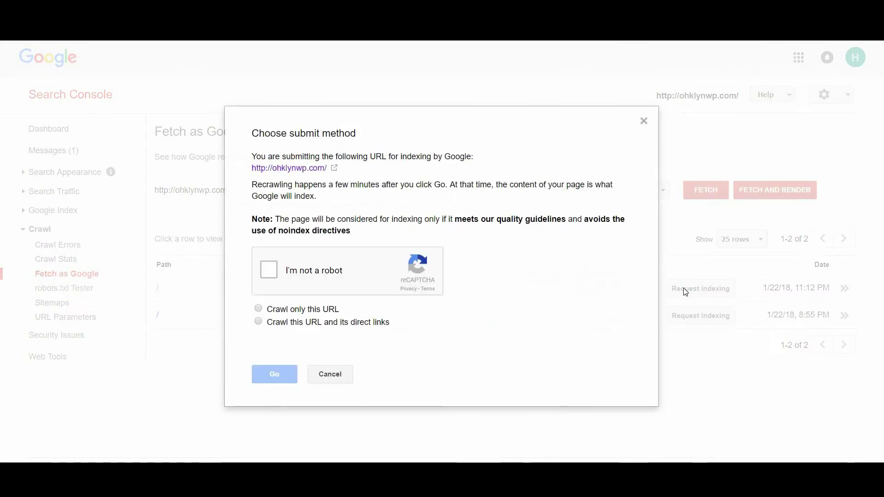
click(276, 272)
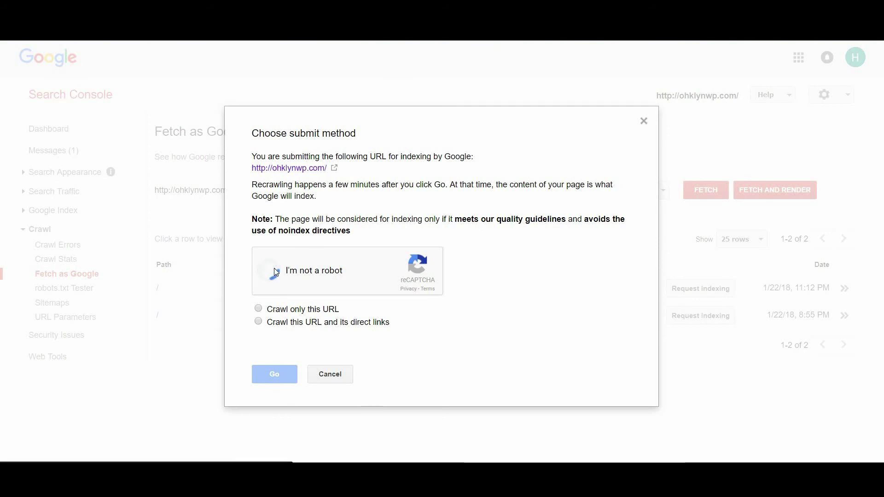
click(265, 321)
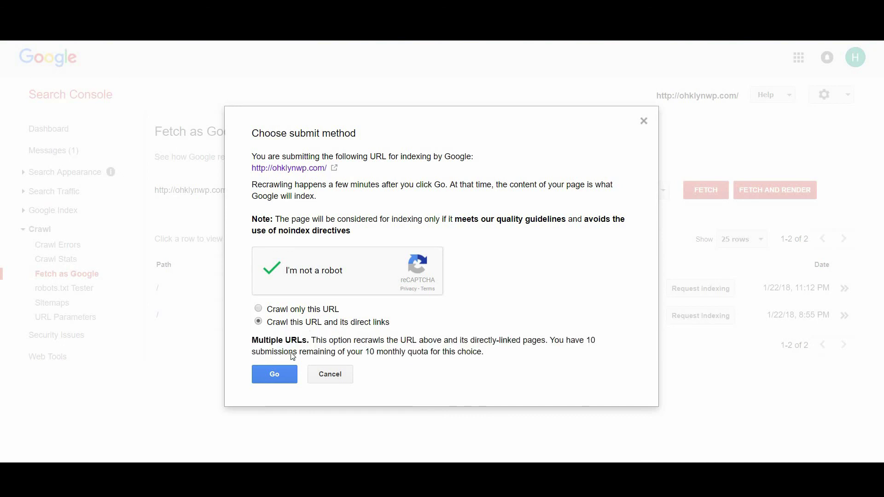
click(287, 379)
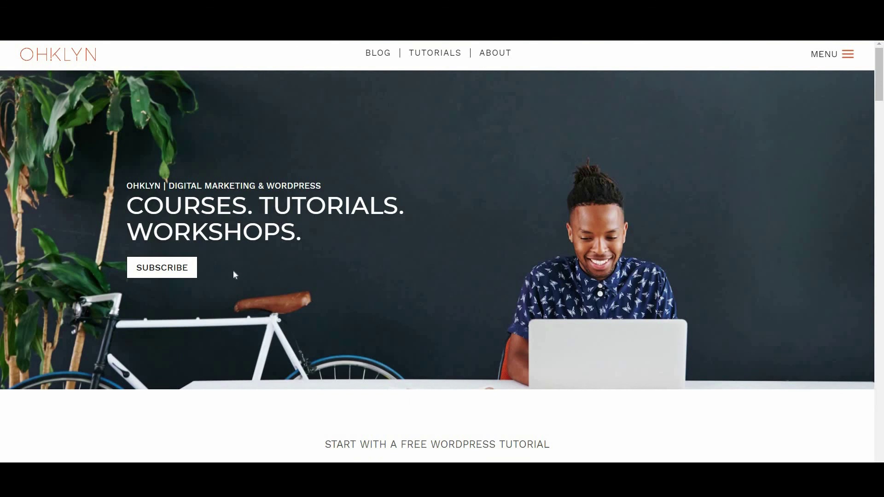
scroll(162, 270, down, 15)
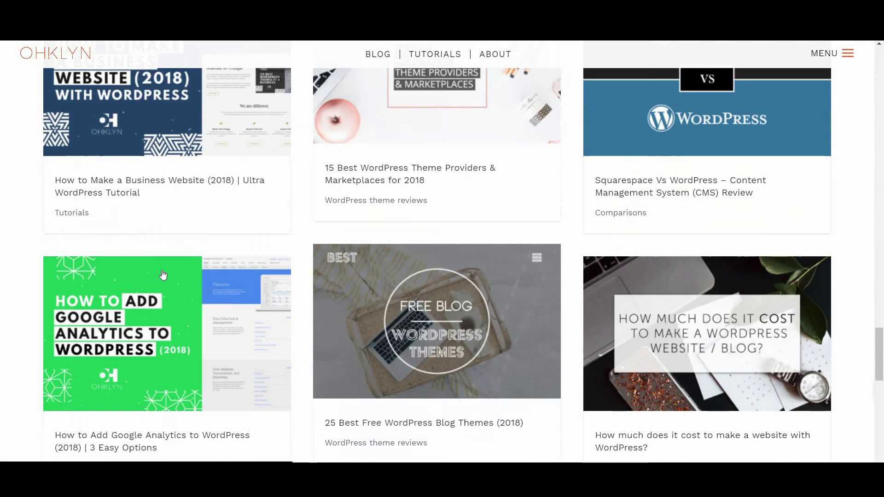
scroll(163, 275, down, 5)
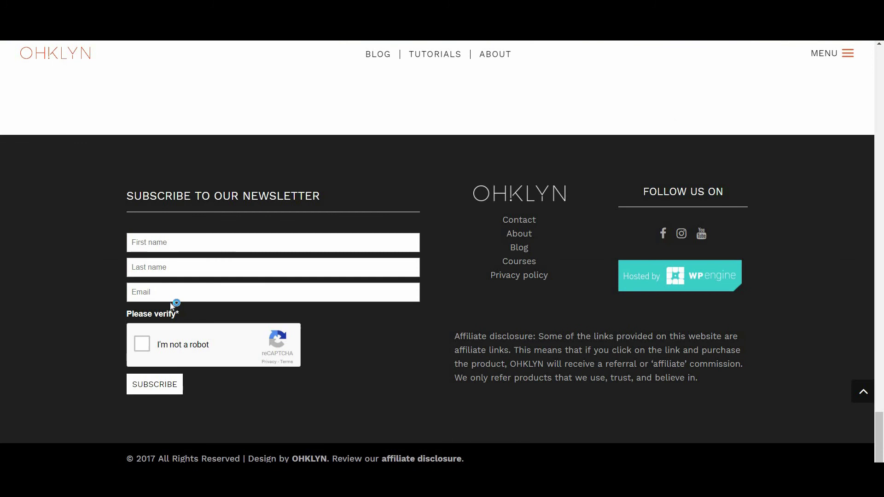